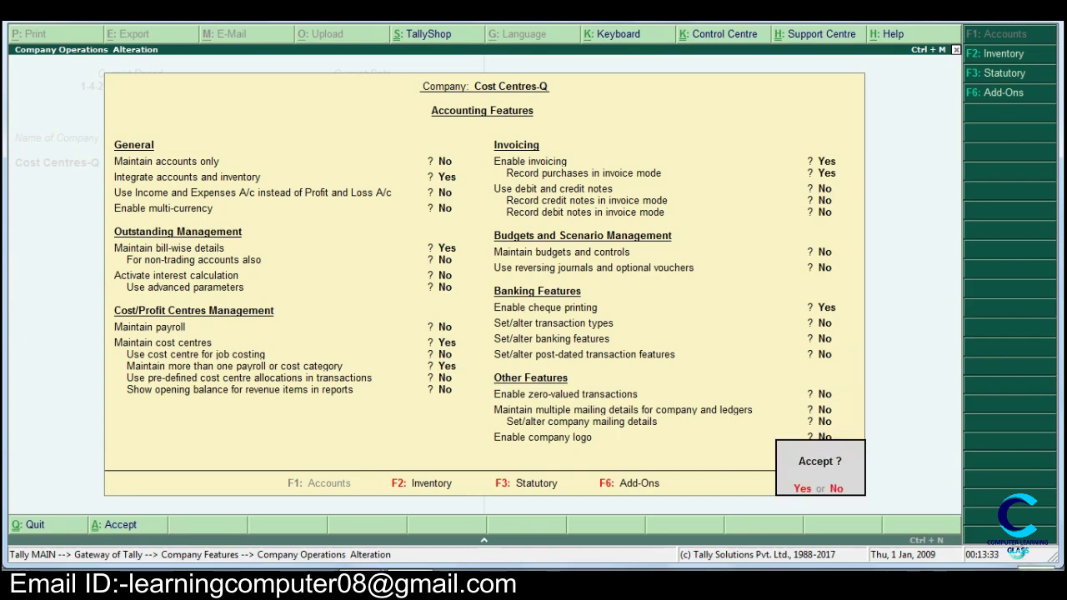
# Step: Accept the company's accounting features and open the Cost Categories options under Accounts Info
pyautogui.press('Return')
pyautogui.press('Escape')
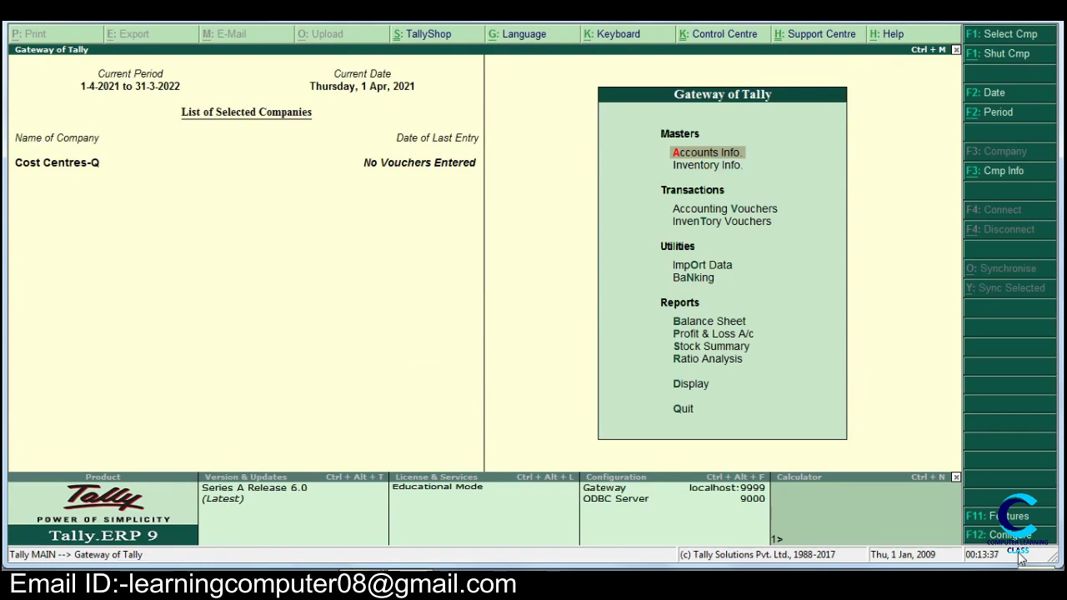
pyautogui.press('Return')
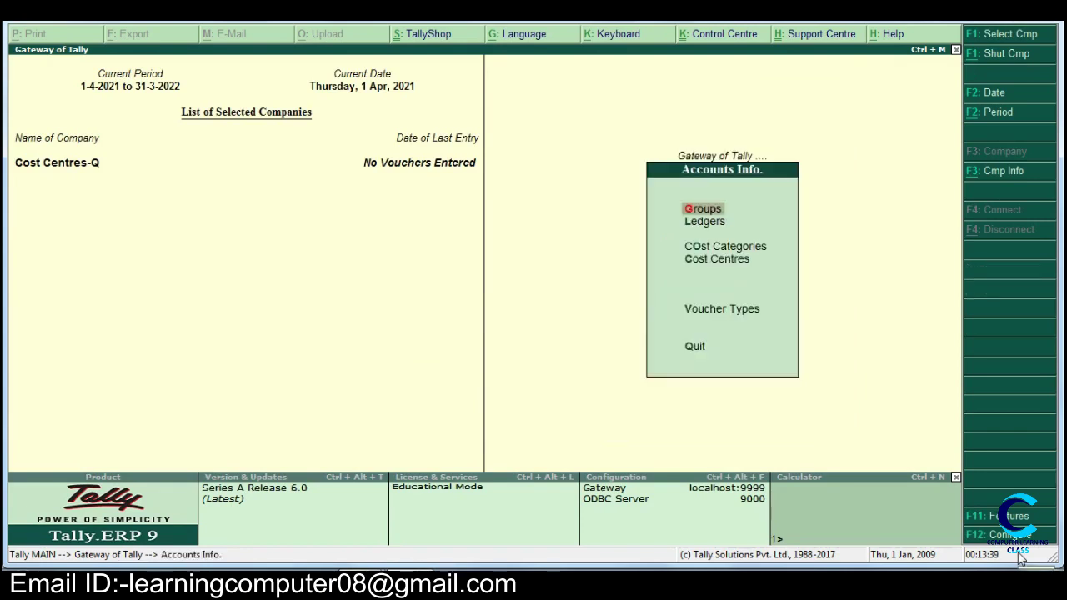
pyautogui.press('Down')
pyautogui.press('Down')
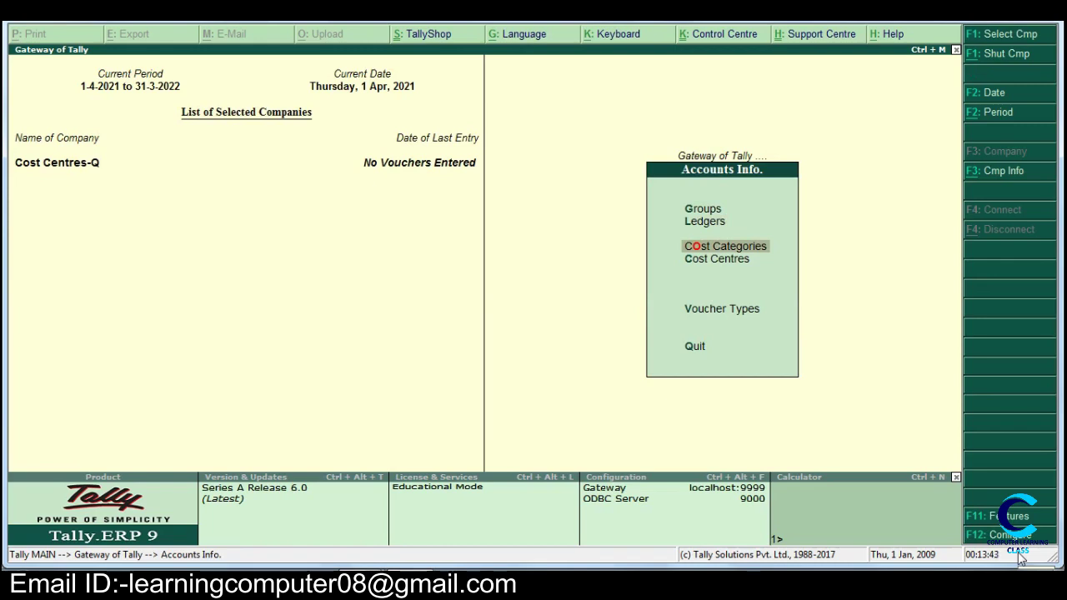
pyautogui.press('Return')
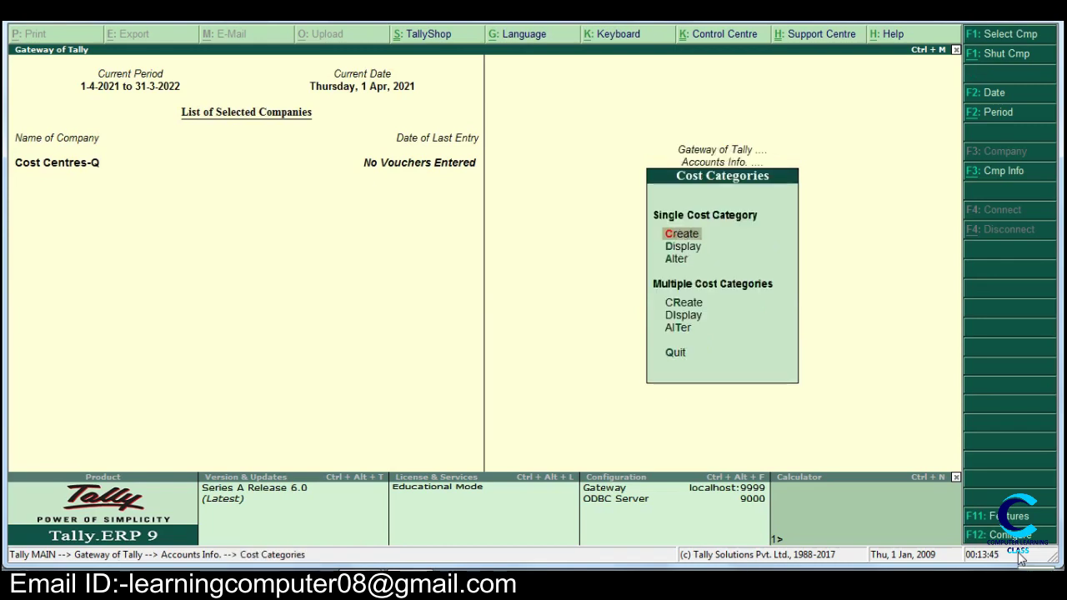
# Step: Create a single cost category named Office Expense, keeping revenue items allocated and non-revenue items not allocated
pyautogui.press('Return')
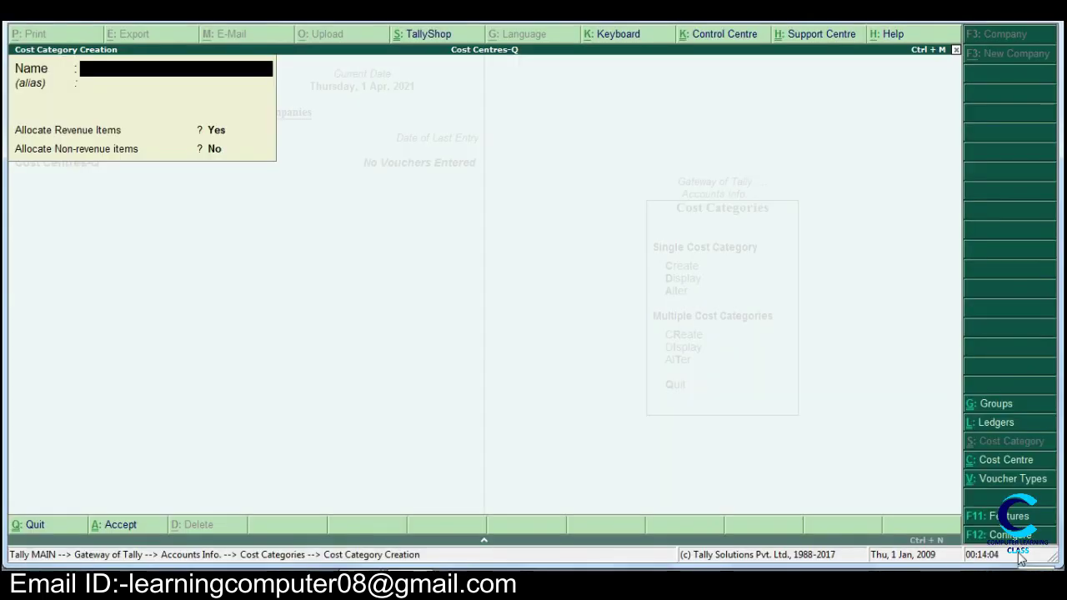
pyautogui.write('Office E')
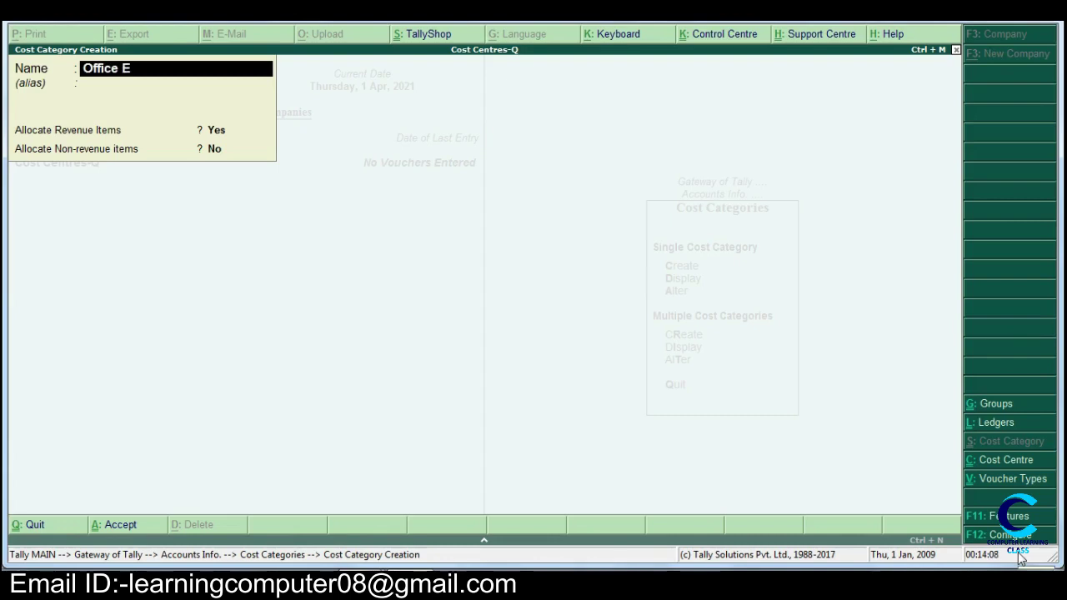
pyautogui.write('xpen')
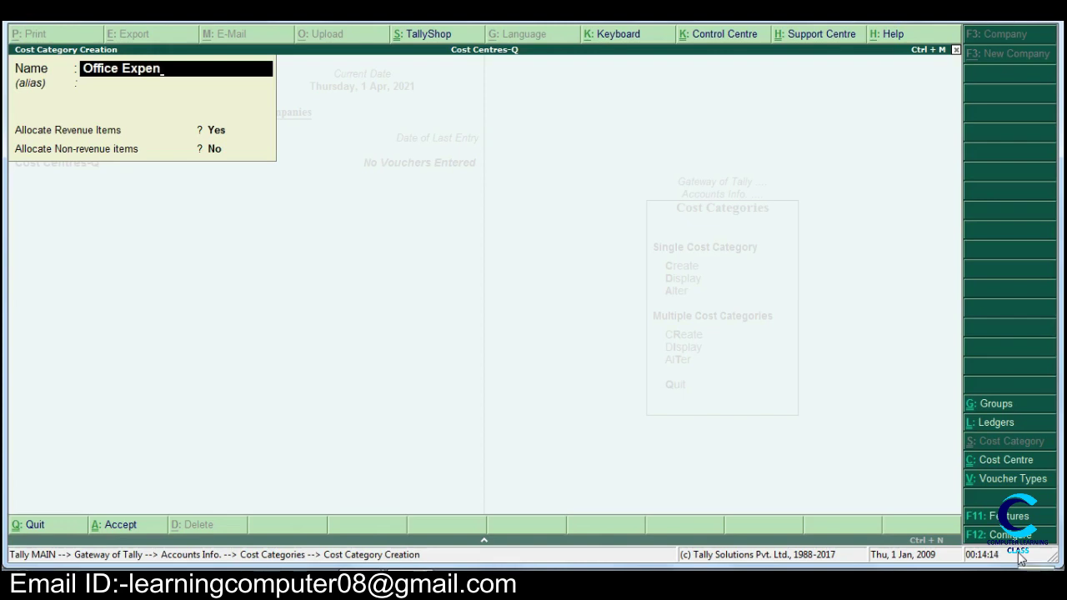
pyautogui.write('se')
pyautogui.press('Return')
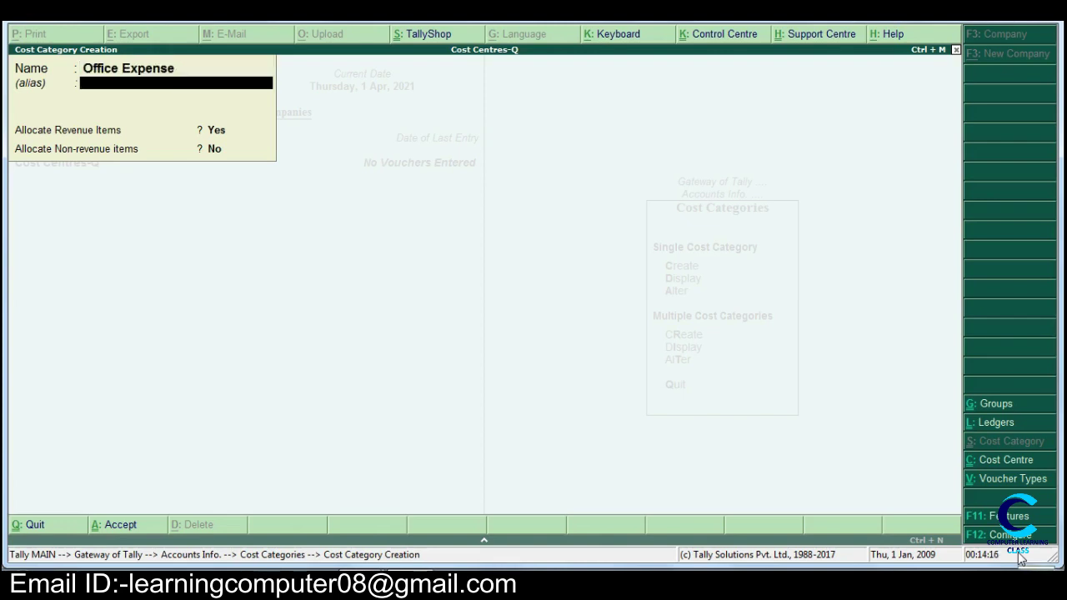
pyautogui.press('Return')
pyautogui.press('Return')
pyautogui.press('Return')
pyautogui.press('Return')
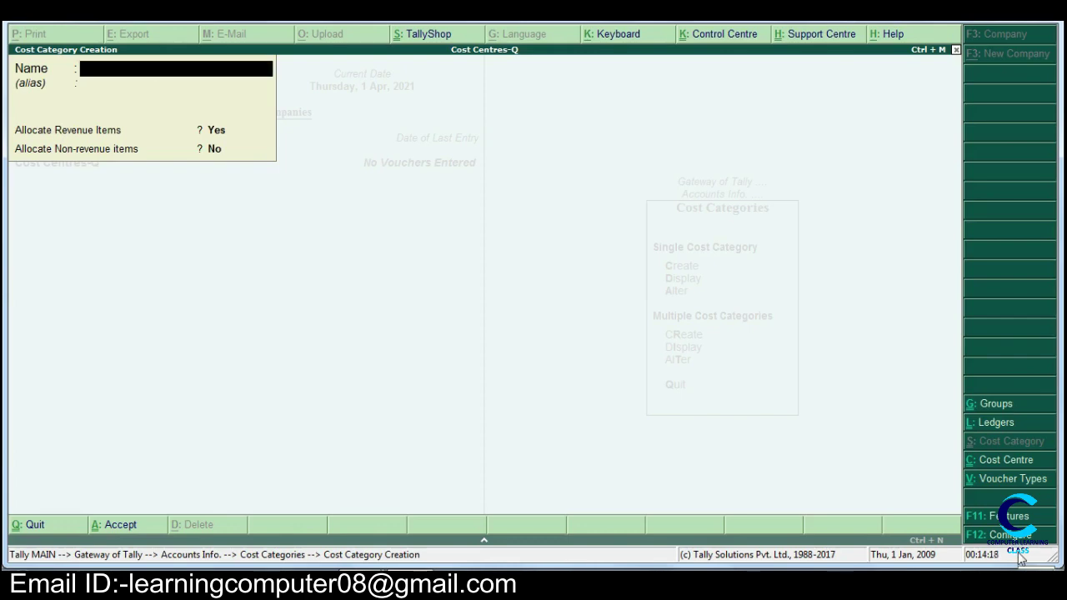
# Step: Check the exercise slide, return to Tally.ERP 9 and create a cost category named Salary with the default allocation settings
pyautogui.hotkey('alt', 'Tab')
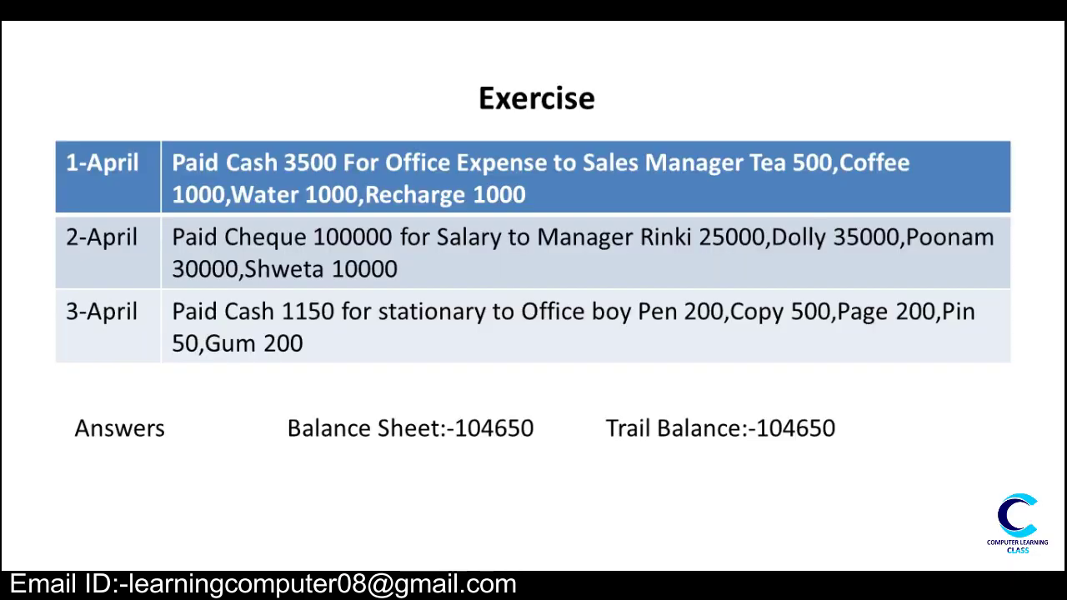
pyautogui.hotkey('alt', 'Tab')
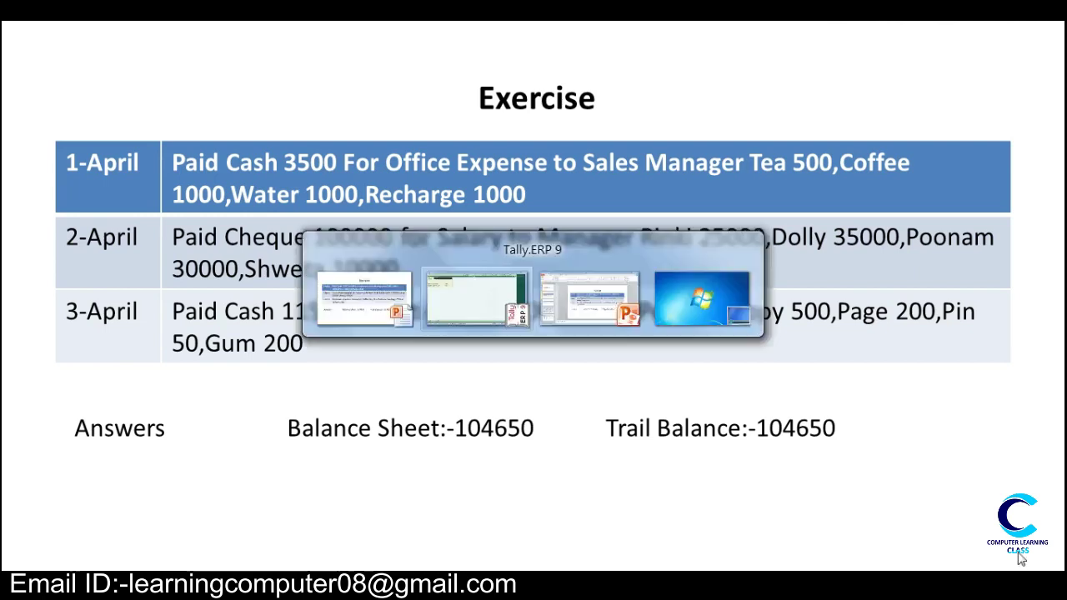
pyautogui.write('S')
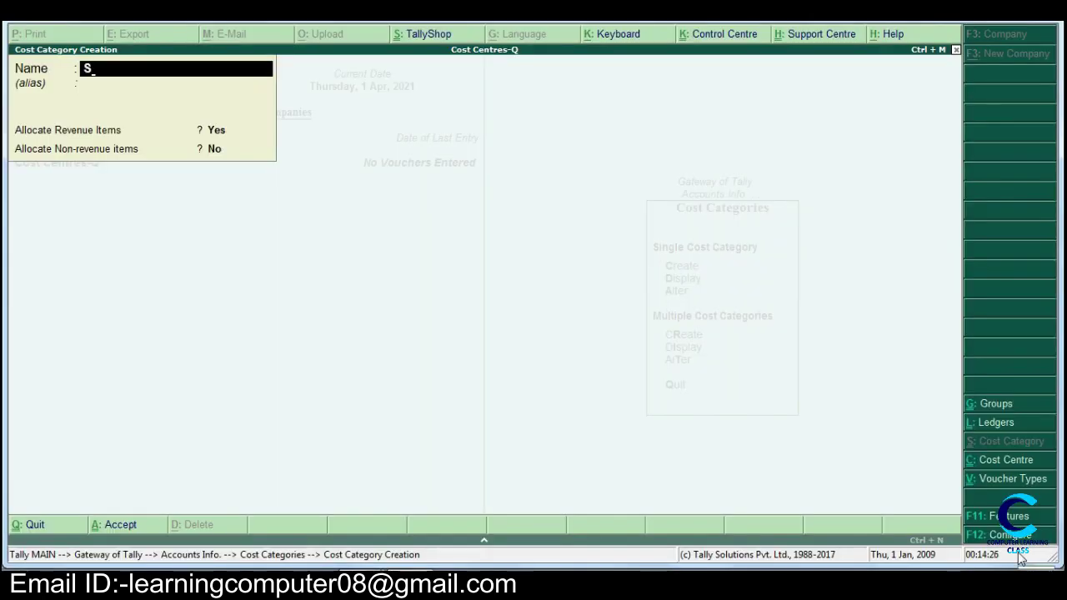
pyautogui.write('alary')
pyautogui.press('Return')
pyautogui.press('Return')
pyautogui.press('Return')
pyautogui.press('Return')
pyautogui.press('Return')
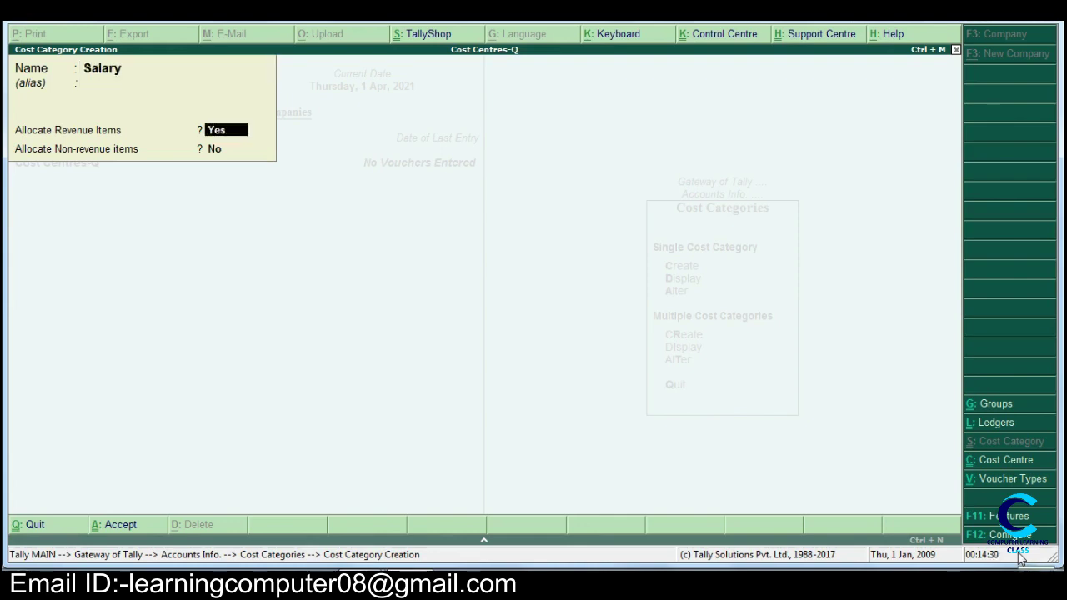
pyautogui.write('Office')
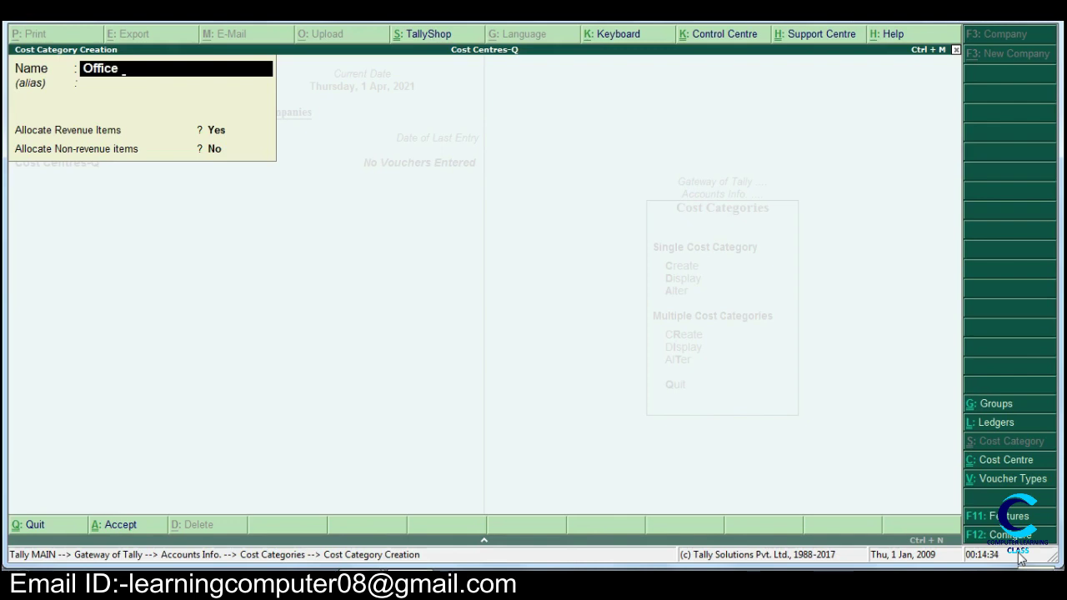
pyautogui.press('BackSpace')
pyautogui.press('BackSpace')
pyautogui.press('BackSpace')
pyautogui.press('BackSpace')
pyautogui.press('BackSpace')
pyautogui.press('BackSpace')
pyautogui.press('BackSpace')
# Step: Create a cost category named Stationary with the default allocation settings and leave cost category creation
pyautogui.write('Station')
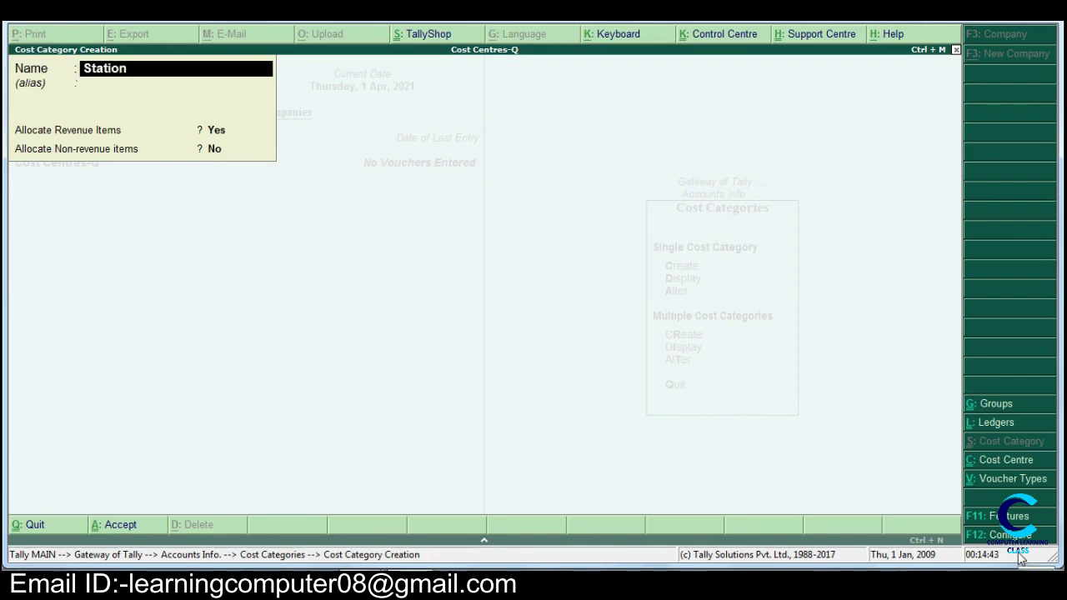
pyautogui.write('ary')
pyautogui.press('Return')
pyautogui.press('Return')
pyautogui.press('Return')
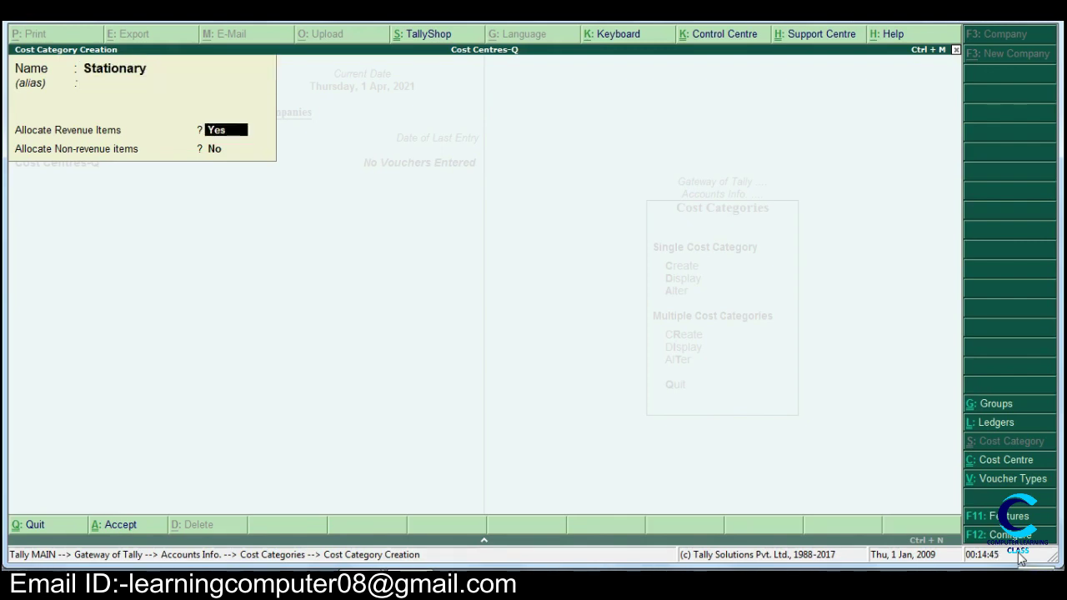
pyautogui.press('Return')
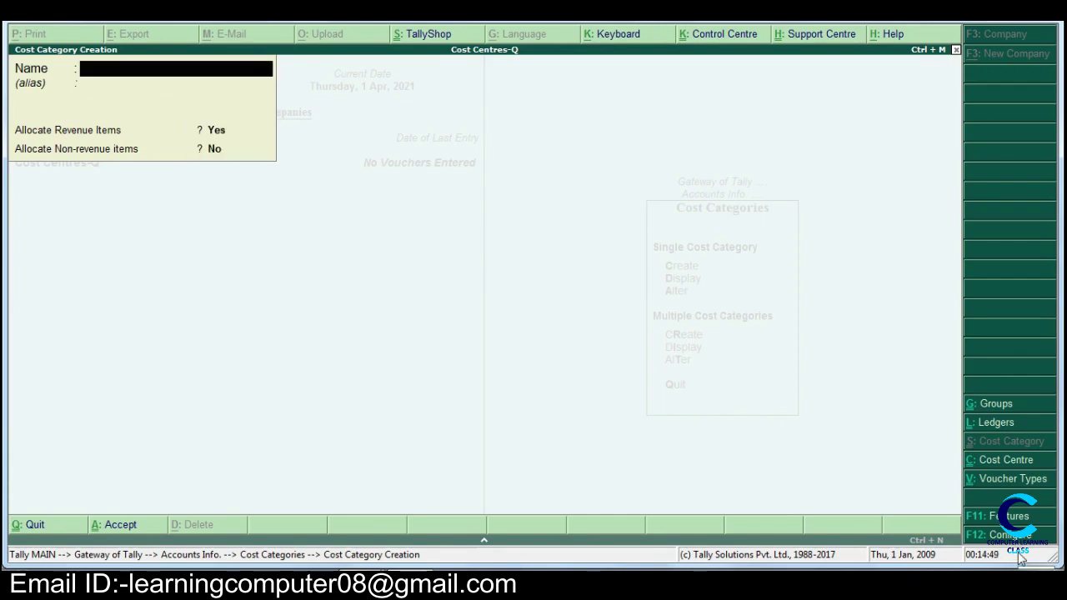
pyautogui.press('Escape')
pyautogui.press('Return')
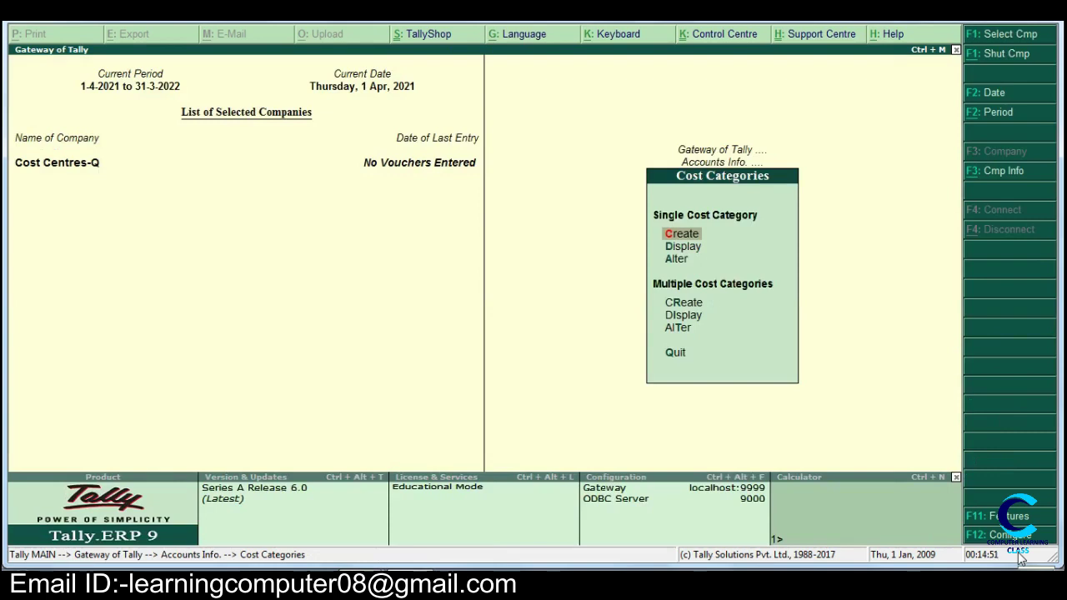
# Step: Start creating a single cost centre and assign it to the Office Expense category, consulting the exercise slide
pyautogui.press('Escape')
pyautogui.press('Down')
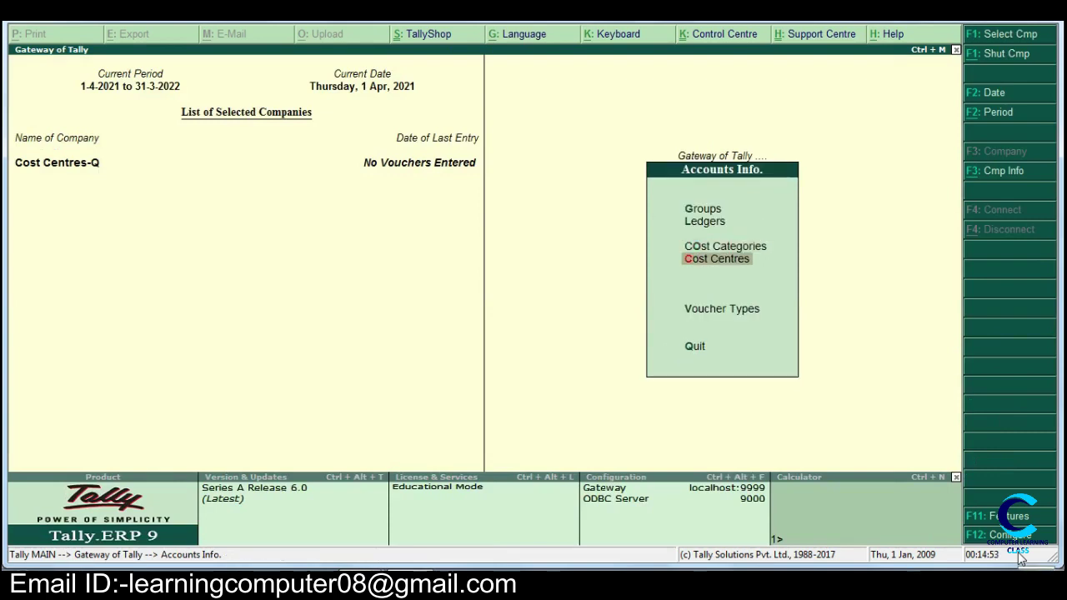
pyautogui.press('Return')
pyautogui.press('Return')
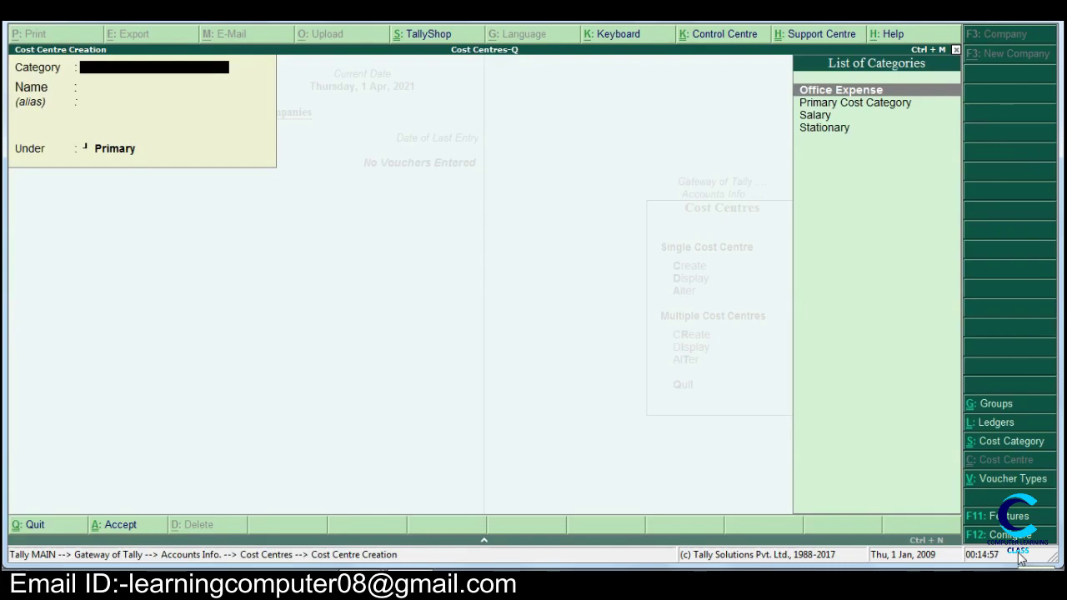
pyautogui.hotkey('alt', 'Tab')
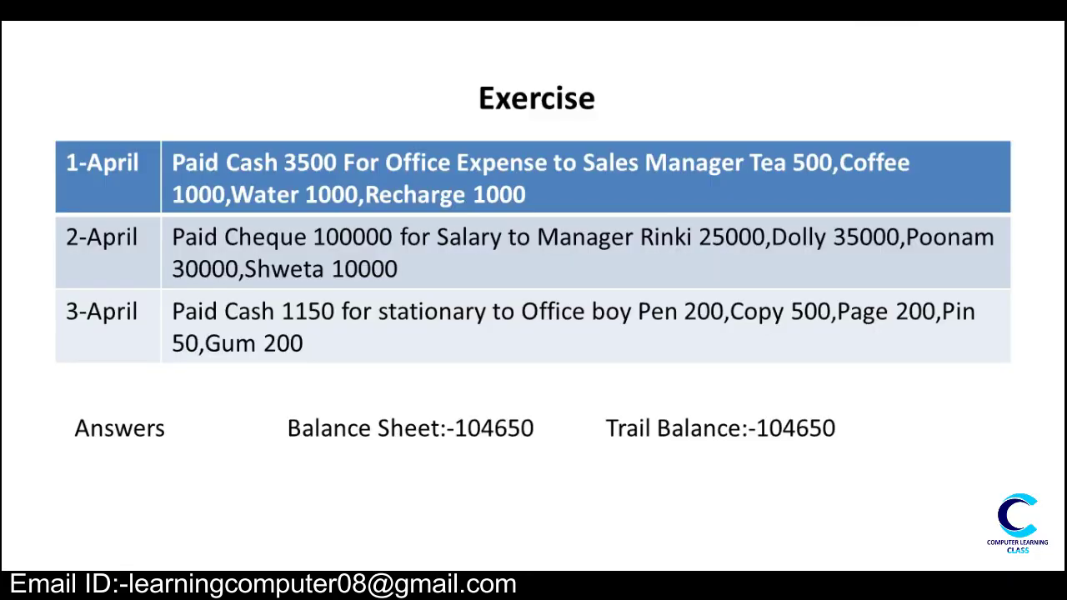
pyautogui.hotkey('alt', 'Tab')
pyautogui.press('Down')
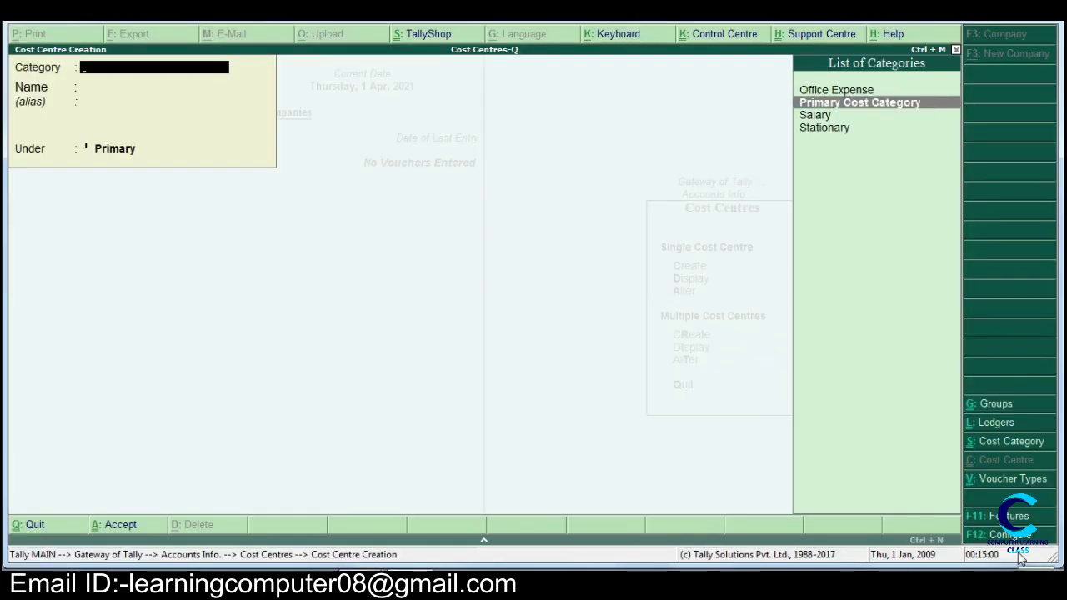
pyautogui.press('Up')
pyautogui.press('Return')
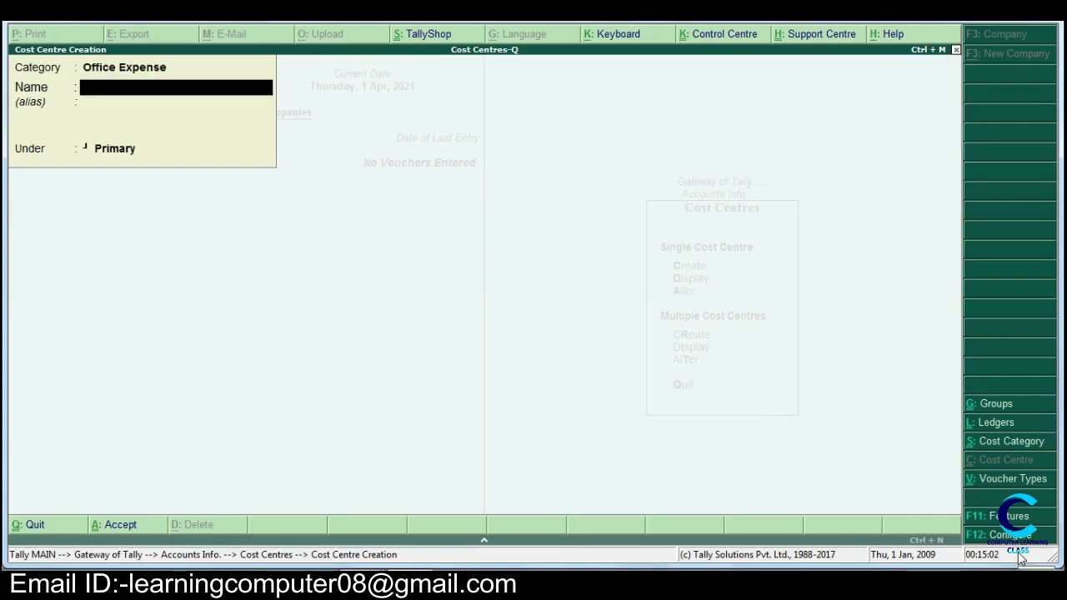
# Step: Save the Office Expense cost centre under Primary with the name Tea
pyautogui.hotkey('alt', 'Tab')
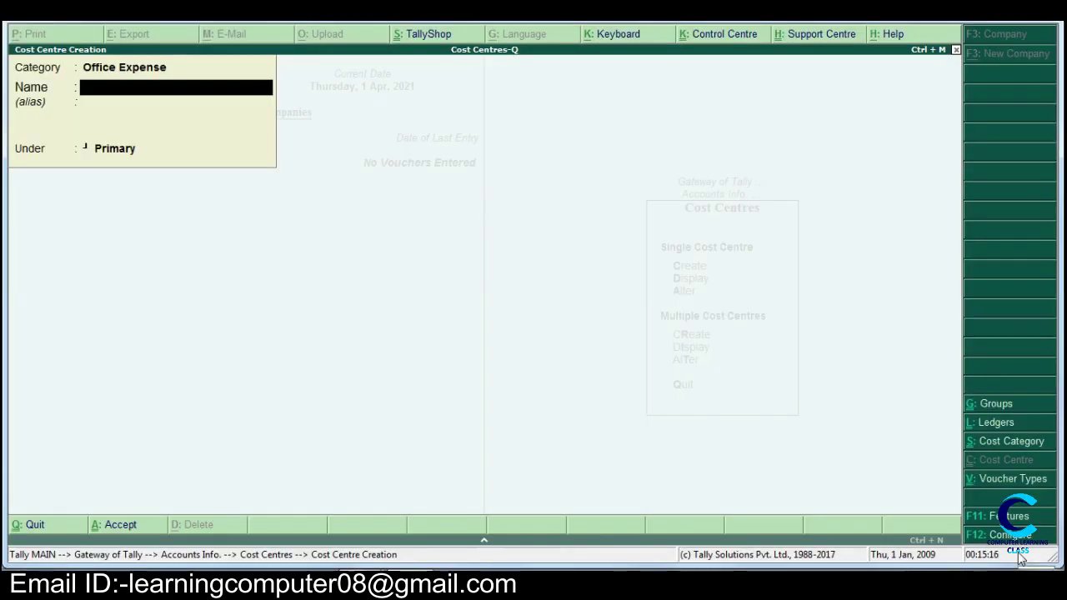
pyautogui.write('Tea')
pyautogui.press('Return')
pyautogui.press('Return')
pyautogui.press('Return')
# Step: Create a cost centre named Coffee under Primary in the Office Expense category
pyautogui.write('C')
pyautogui.write('p')
pyautogui.press('BackSpace')
pyautogui.write('of')
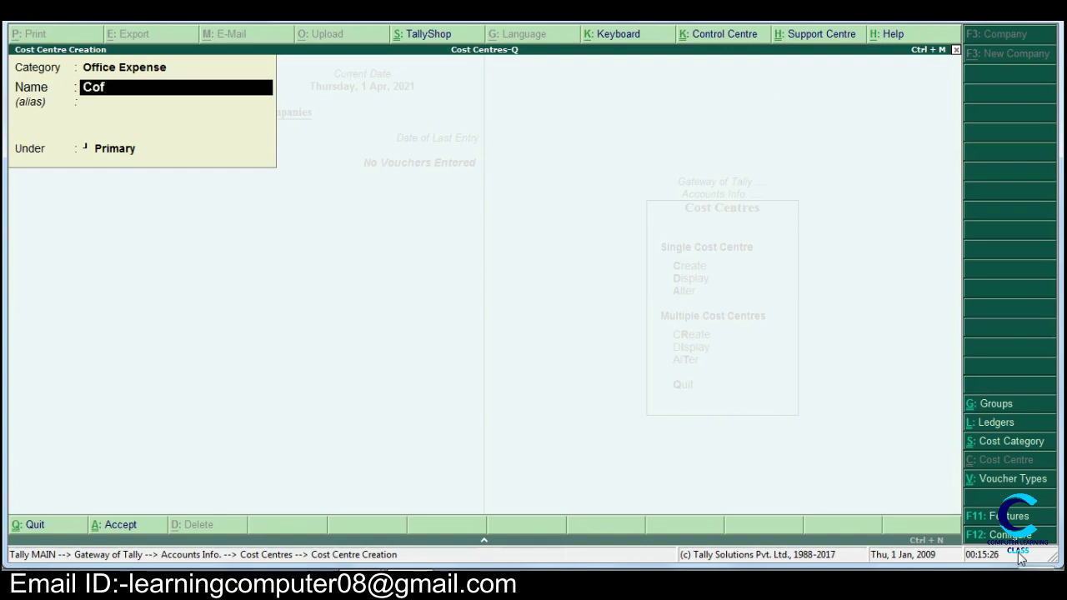
pyautogui.write('fee')
pyautogui.press('Return')
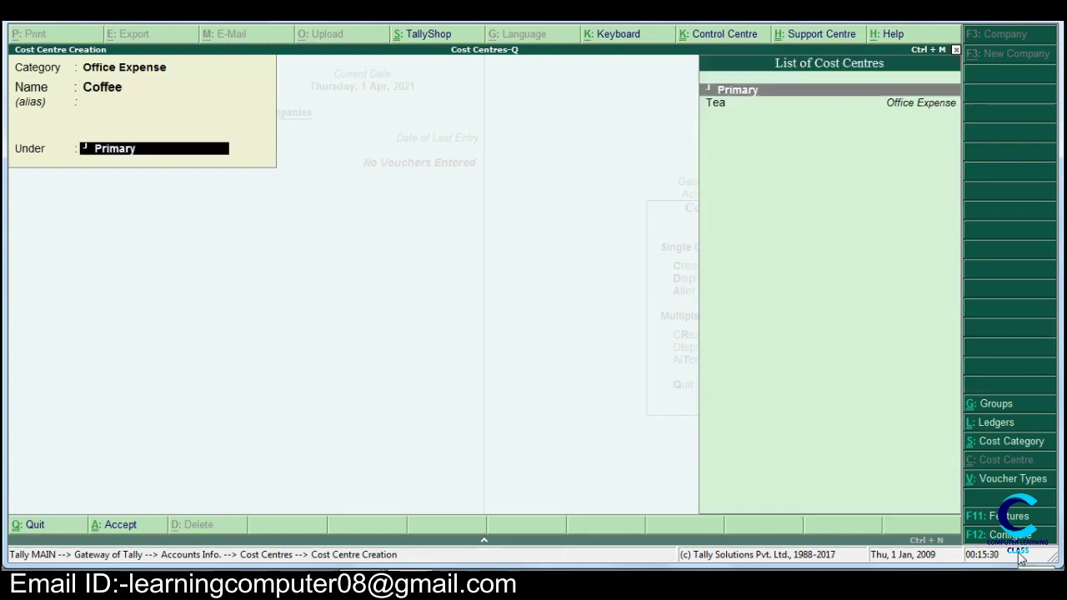
pyautogui.press('Return')
pyautogui.press('Return')
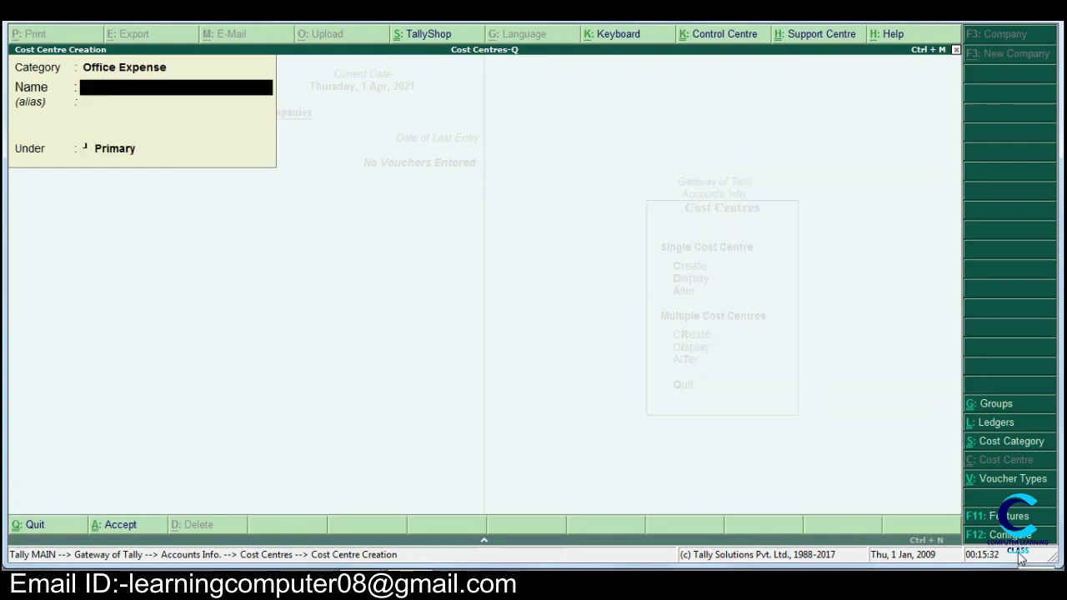
# Step: Create a cost centre named Water under Primary in the Office Expense category
pyautogui.write('Water')
pyautogui.press('Return')
pyautogui.press('Return')
pyautogui.press('Return')
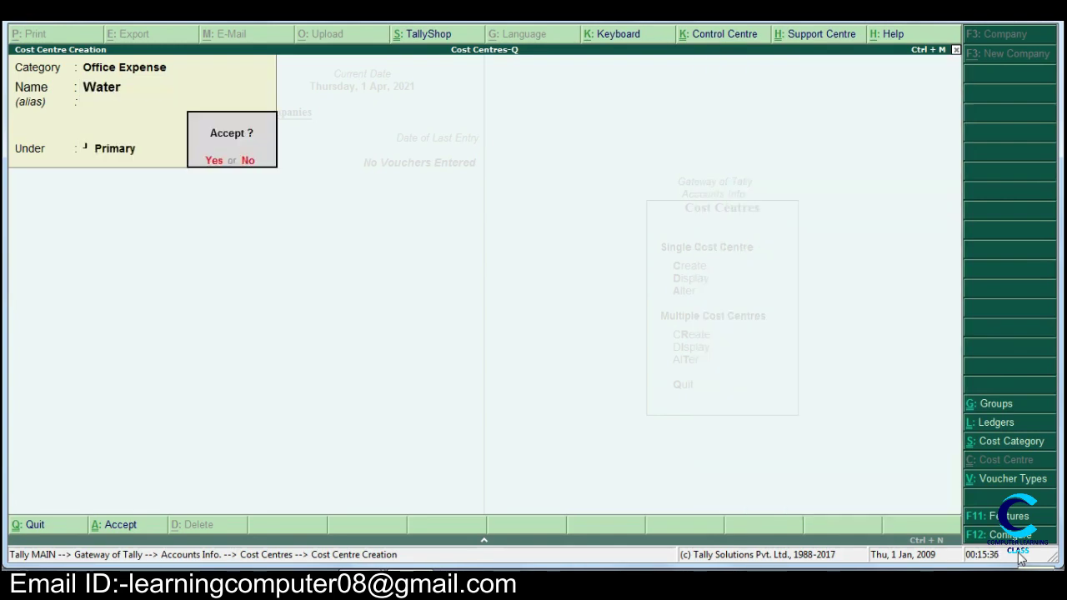
pyautogui.press('Return')
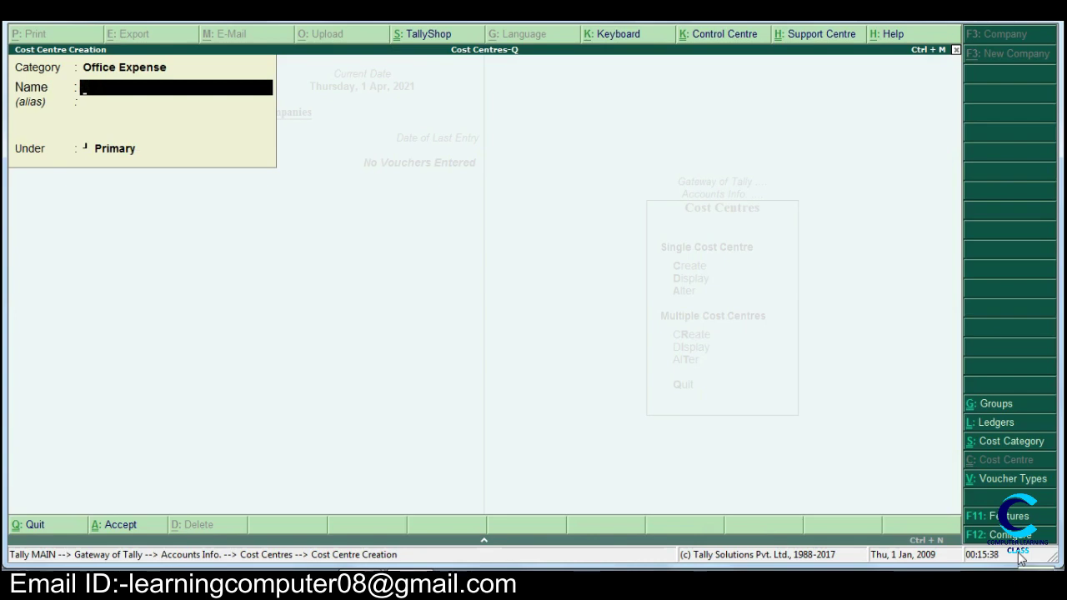
# Step: Create a cost centre named Recharge under Primary in the Office Expense category
pyautogui.write('Recharge')
pyautogui.press('Return')
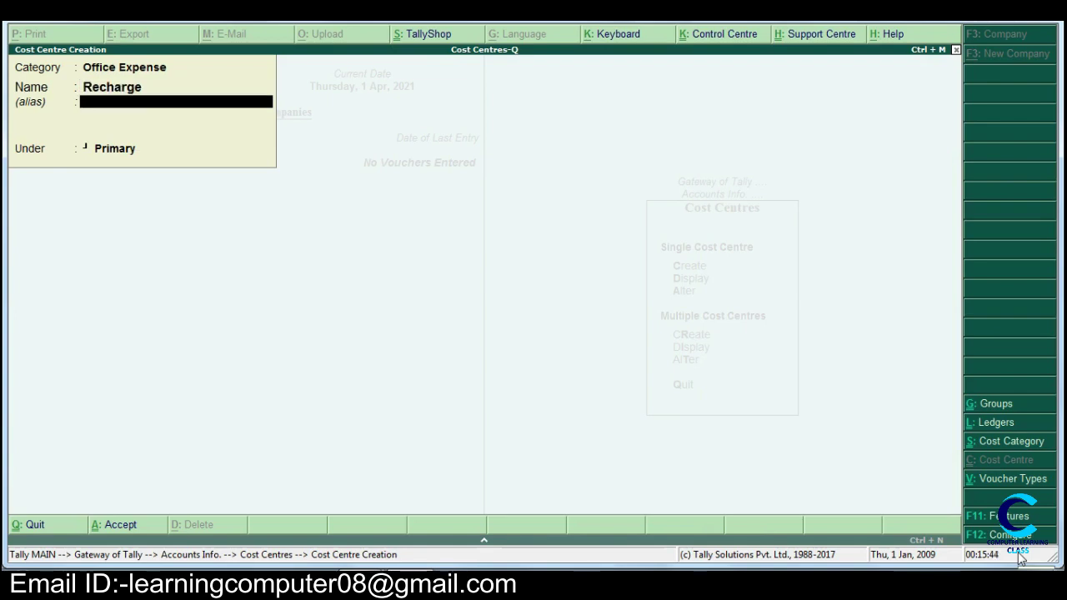
pyautogui.press('Return')
pyautogui.press('Return')
pyautogui.press('Return')
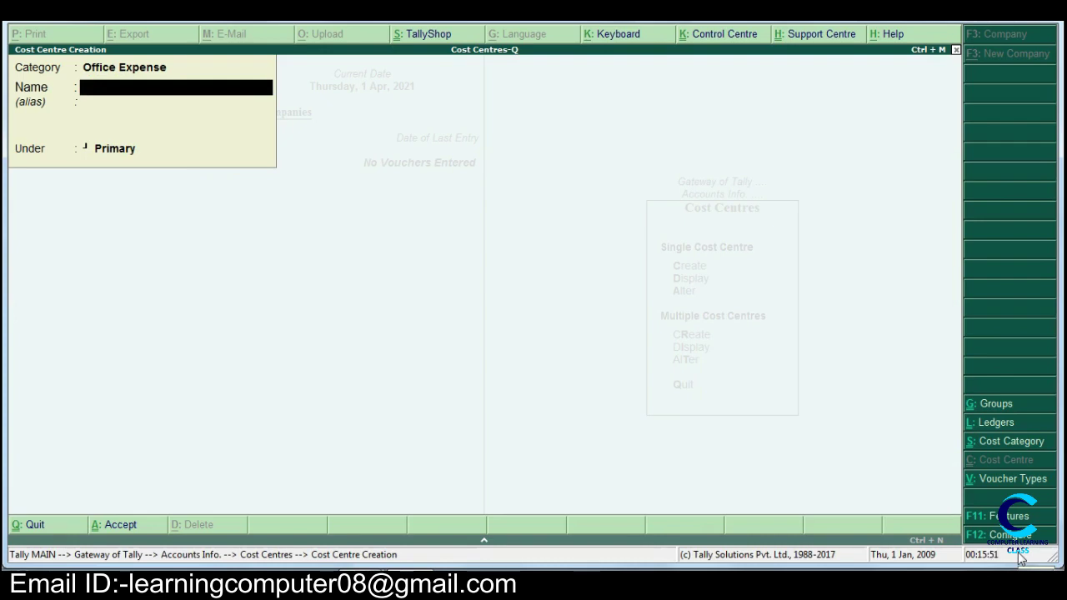
# Step: Switch the category to Salary and create a cost centre under Primary named after the first employee in the exercise's salary entry
pyautogui.press('BackSpace')
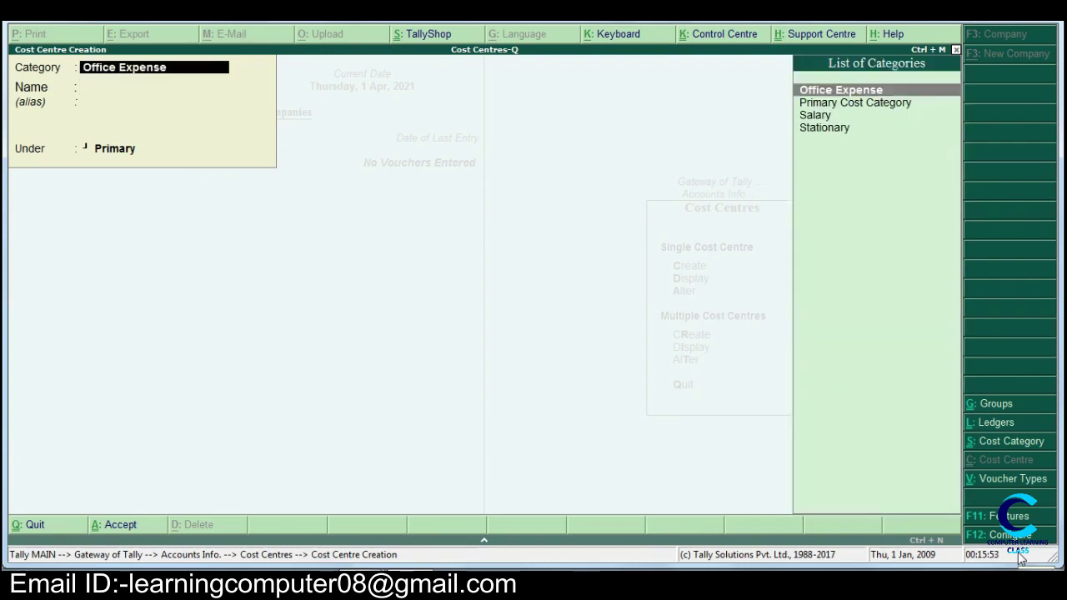
pyautogui.press('Down')
pyautogui.press('Down')
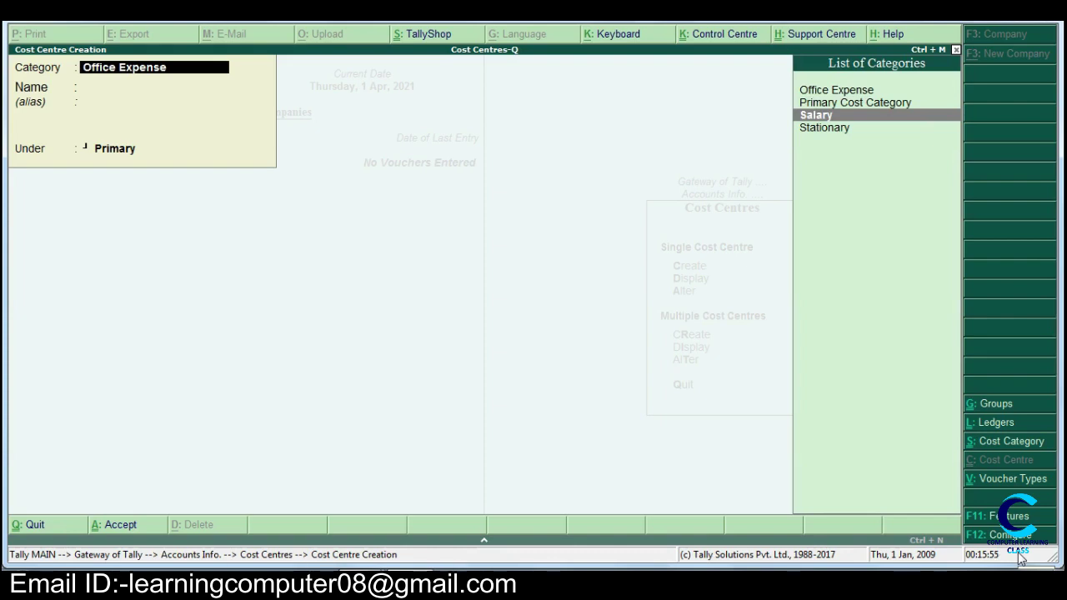
pyautogui.press('Return')
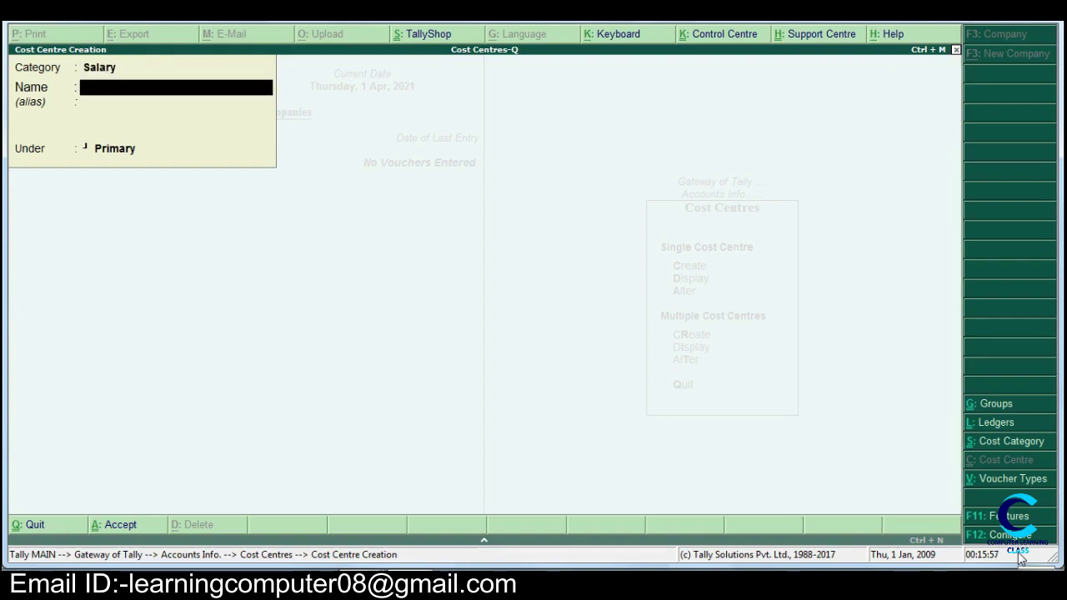
pyautogui.hotkey('alt', 'Tab')
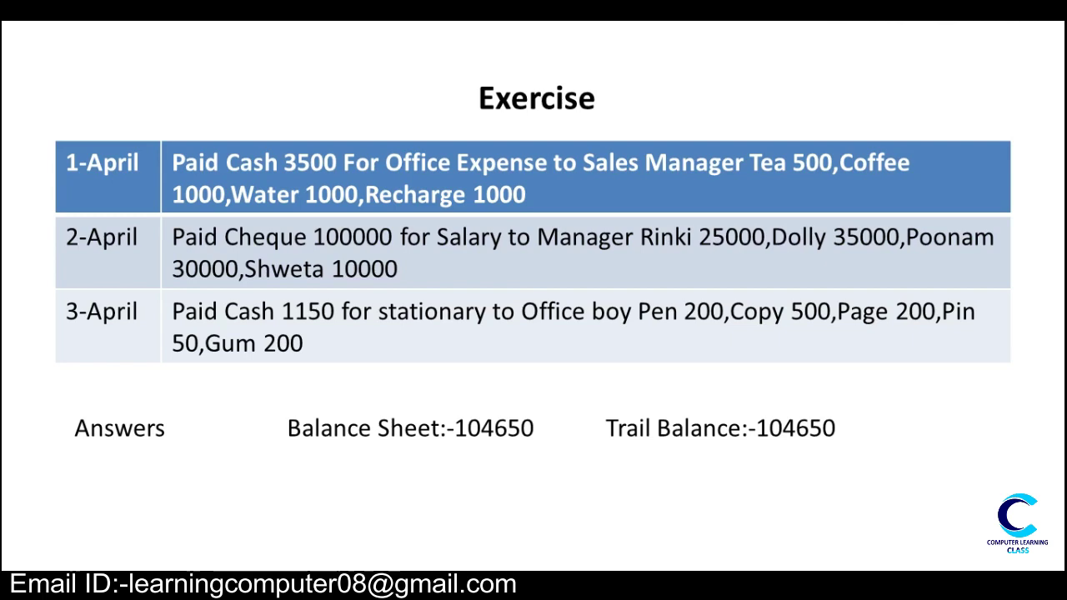
pyautogui.hotkey('alt', 'Tab')
pyautogui.write('R')
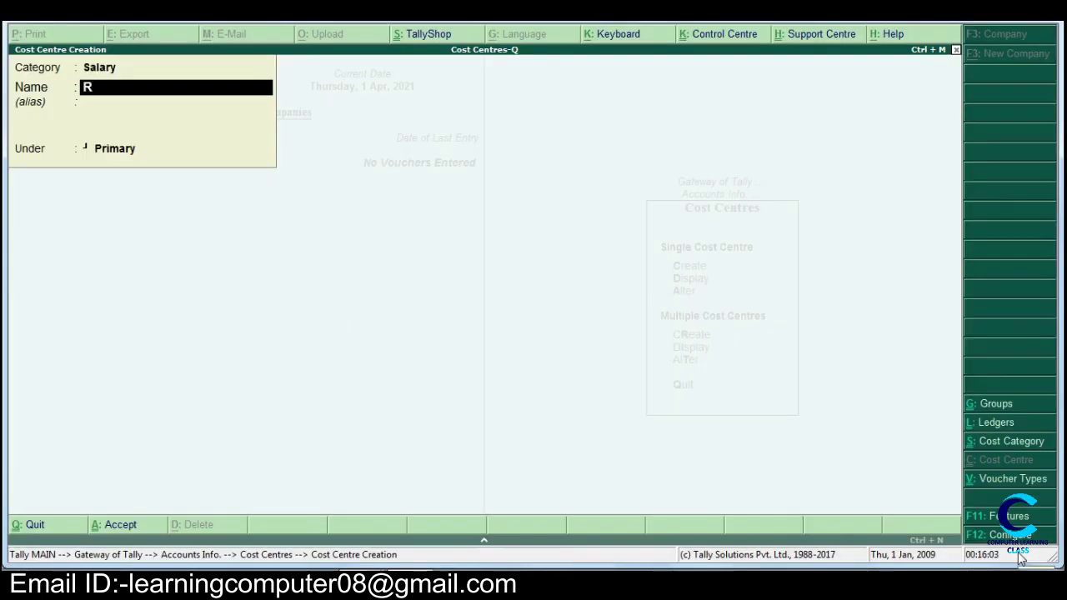
pyautogui.write('inki')
pyautogui.press('Return')
pyautogui.press('Return')
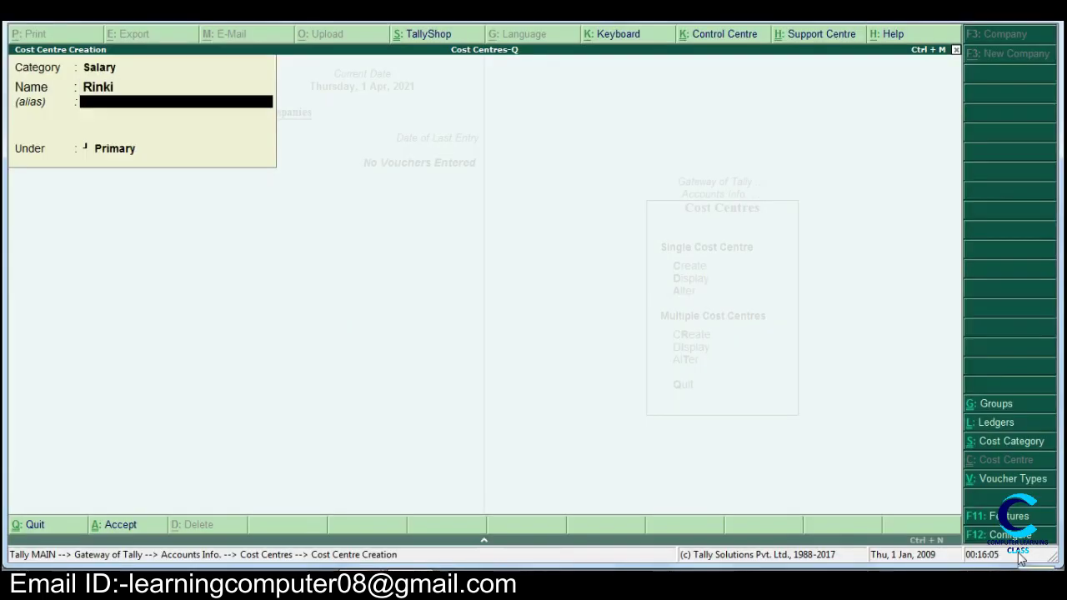
pyautogui.press('Return')
pyautogui.press('Return')
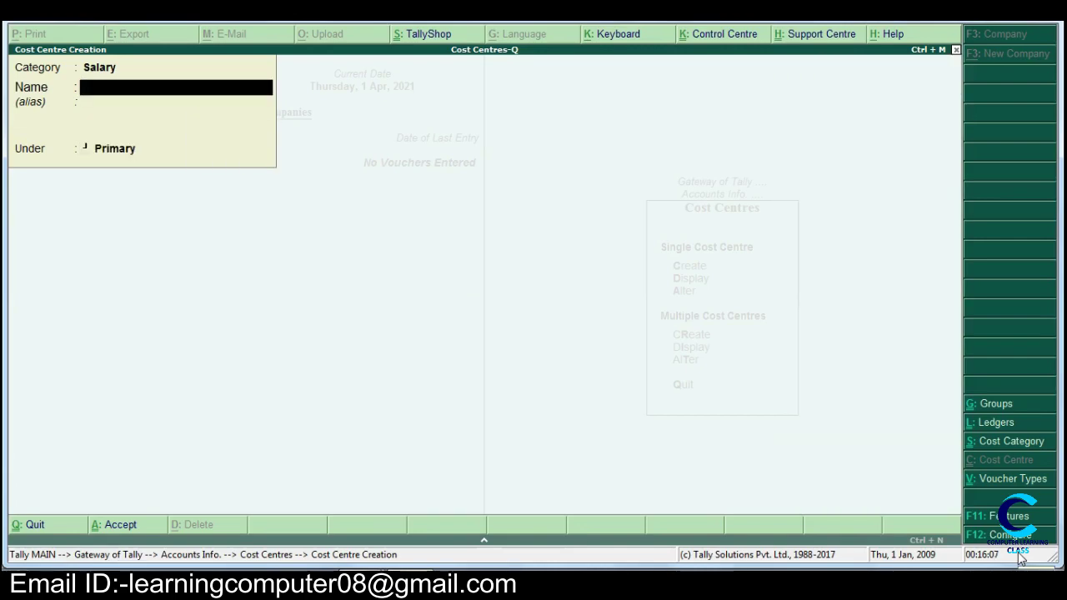
# Step: Create a Salary cost centre under Primary named after the second employee in the exercise's 2-April entry
pyautogui.hotkey('alt', 'Tab')
pyautogui.hotkey('alt', 'Tab')
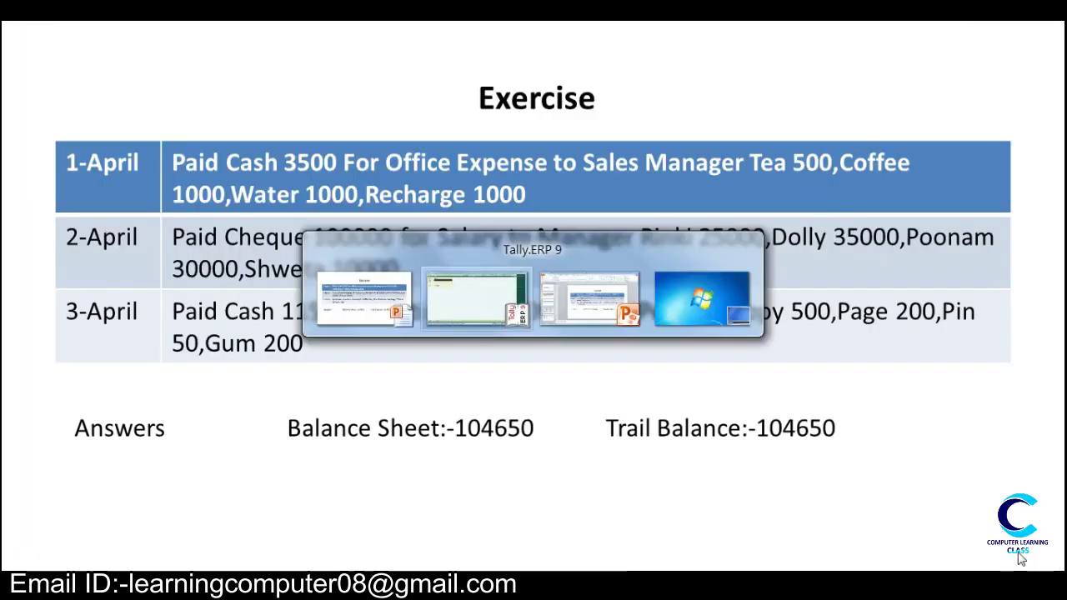
pyautogui.write('Dolly')
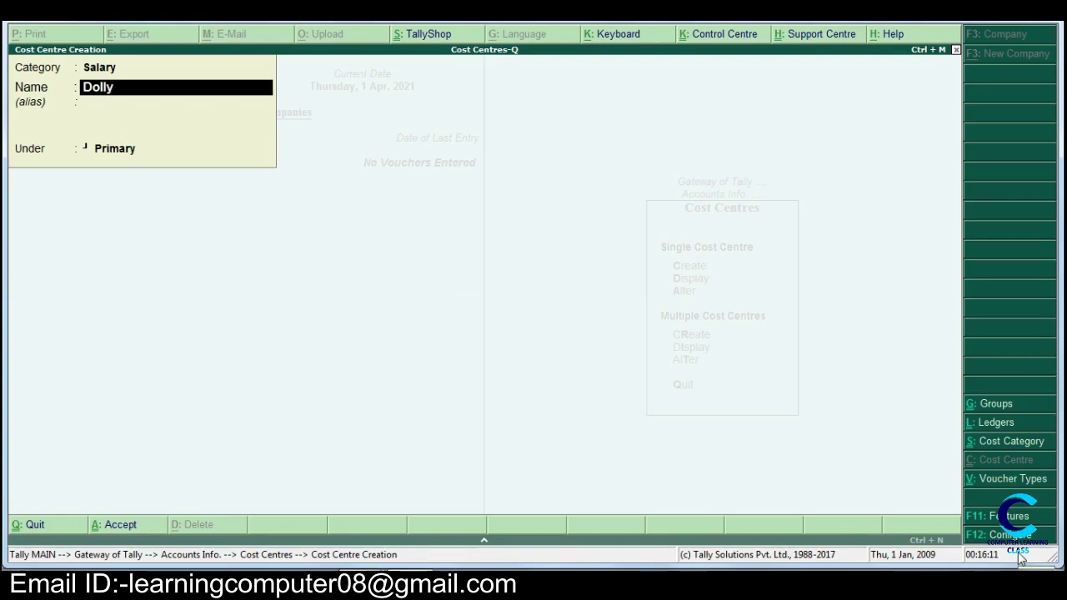
pyautogui.press('Return')
pyautogui.press('Return')
# Step: Create a Salary cost centre under Primary named after the third employee in the exercise's 2-April entry
pyautogui.hotkey('alt', 'Tab')
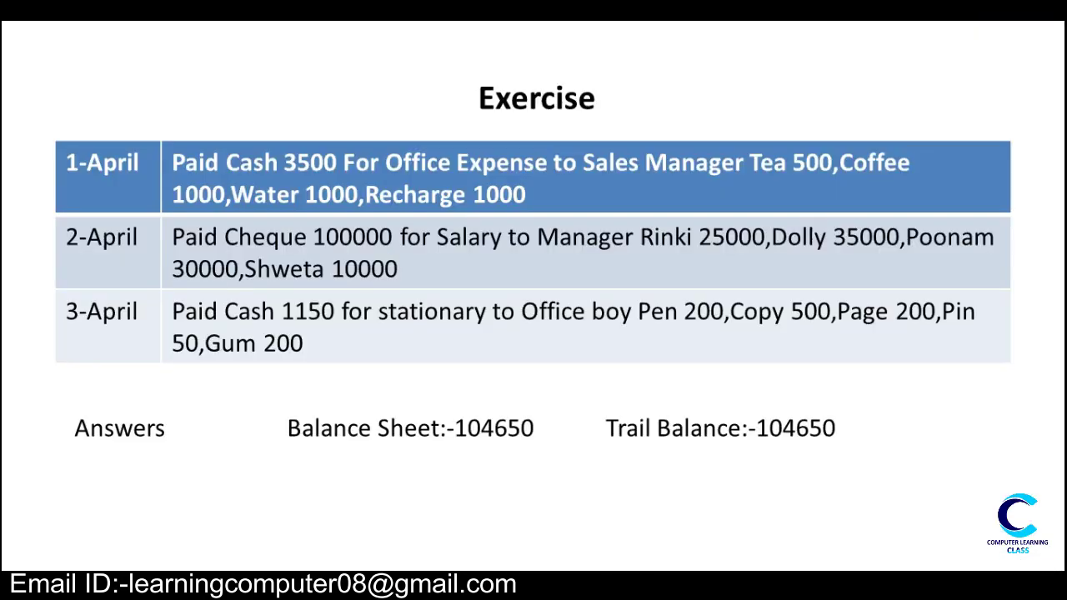
pyautogui.hotkey('alt', 'Tab')
pyautogui.write('Po')
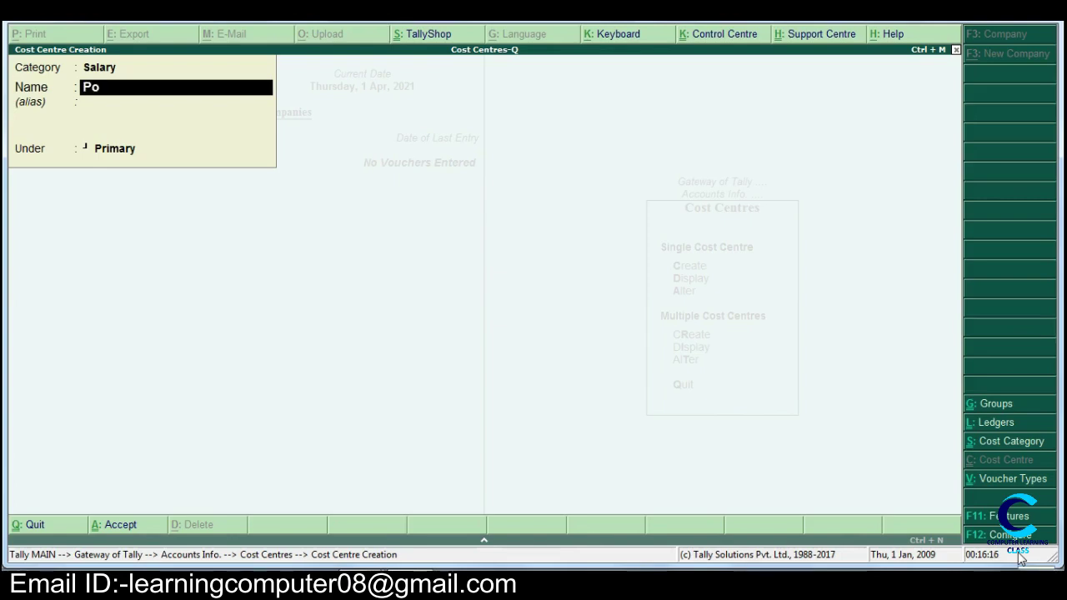
pyautogui.write('onam')
pyautogui.press('Return')
pyautogui.press('Return')
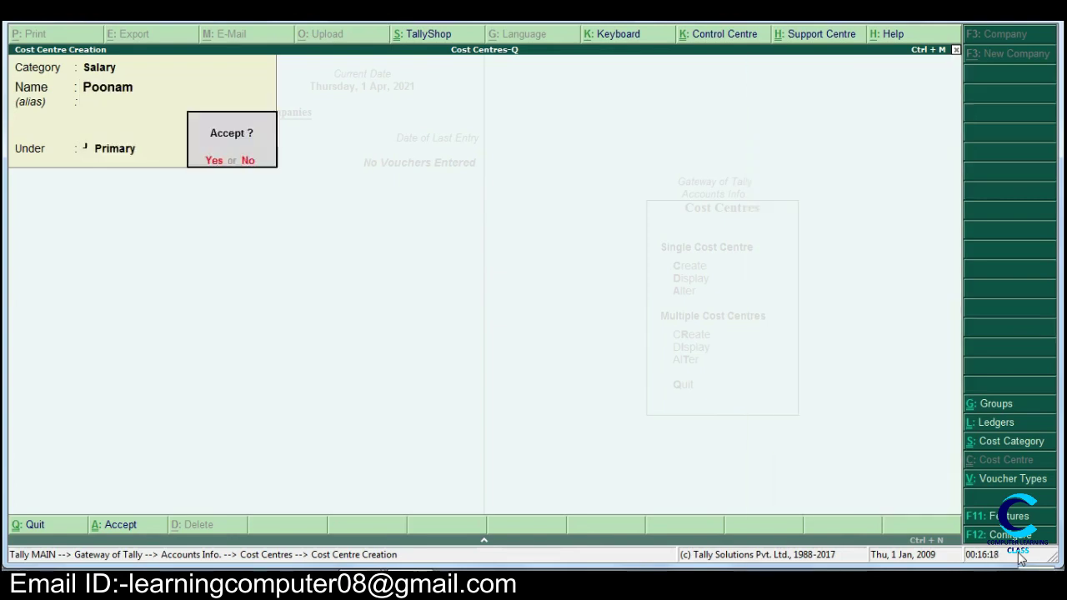
pyautogui.press('Return')
# Step: Create a Salary cost centre under Primary named after the fourth employee in the exercise's 2-April entry
pyautogui.hotkey('alt', 'Tab')
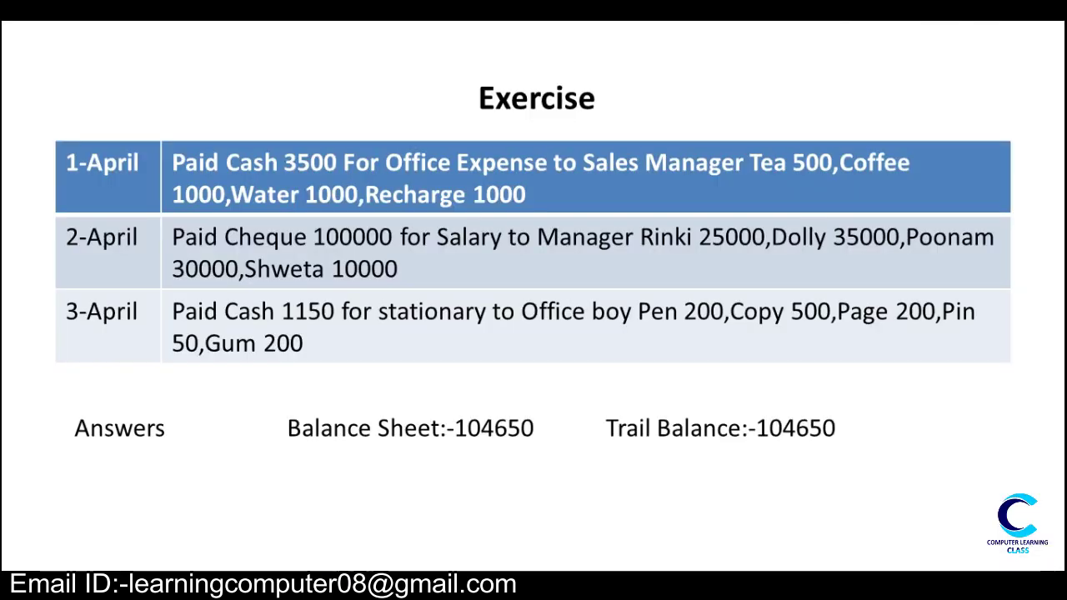
pyautogui.hotkey('alt', 'Tab')
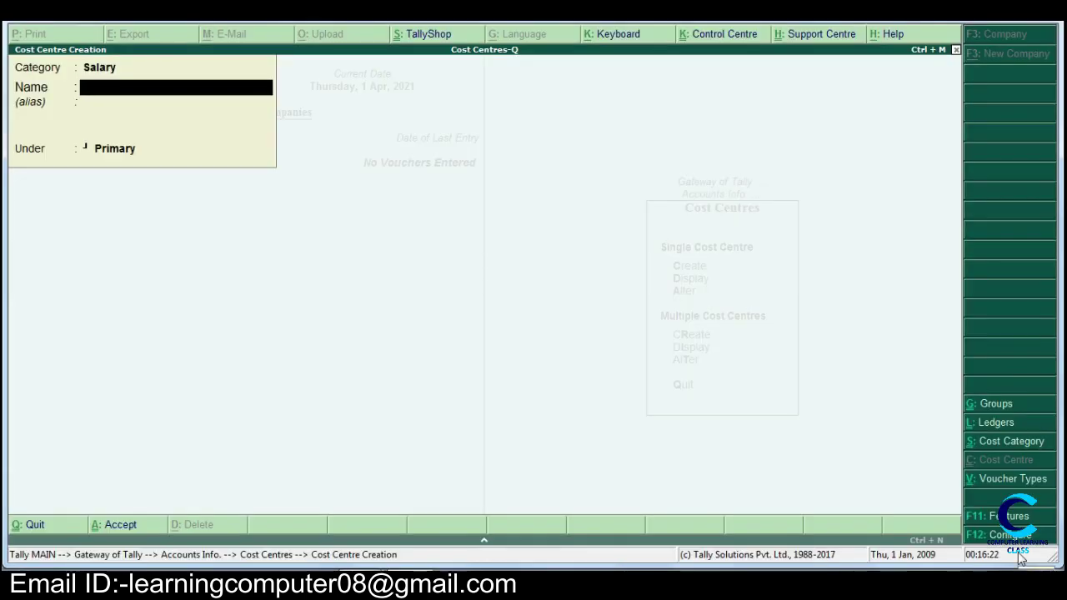
pyautogui.write('Shweta')
pyautogui.press('Return')
pyautogui.press('Return')
pyautogui.press('Return')
pyautogui.press('Return')
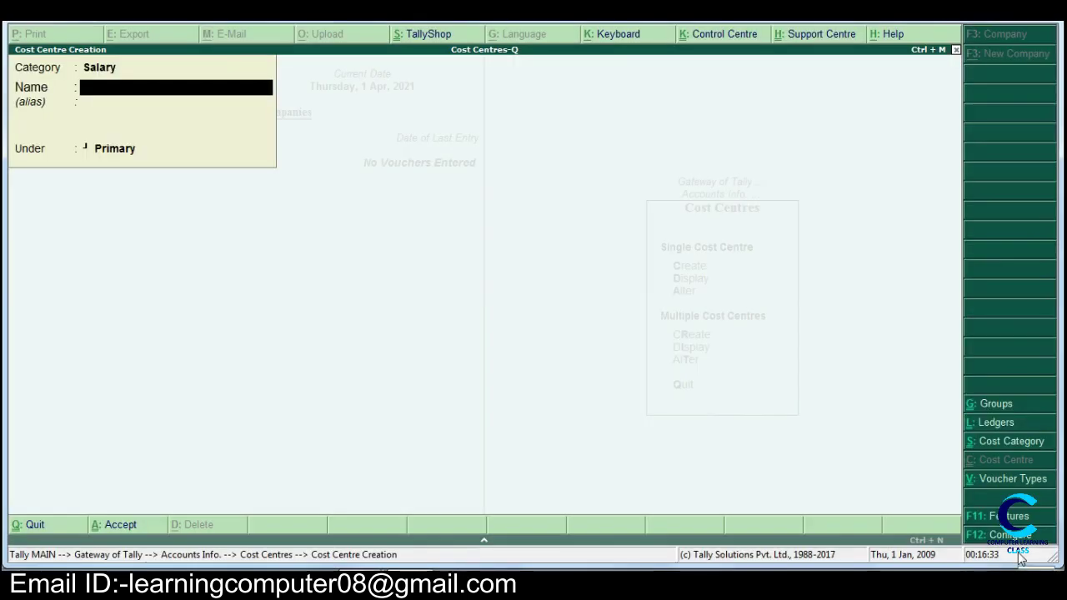
# Step: Change the category of the new cost centre from Salary to Stationary
pyautogui.press('BackSpace')
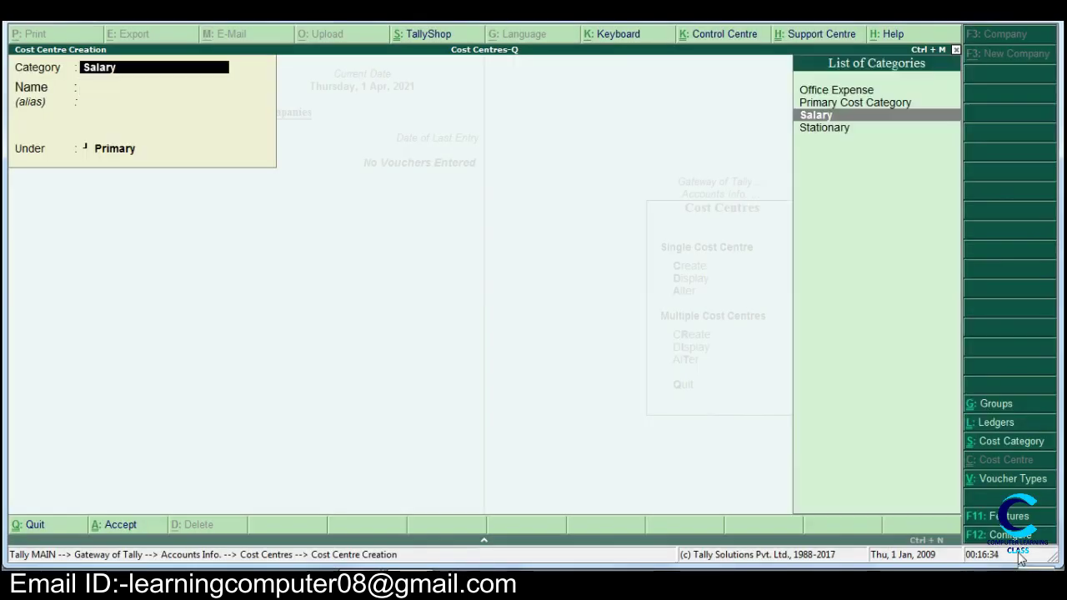
pyautogui.press('Right')
pyautogui.press('BackSpace')
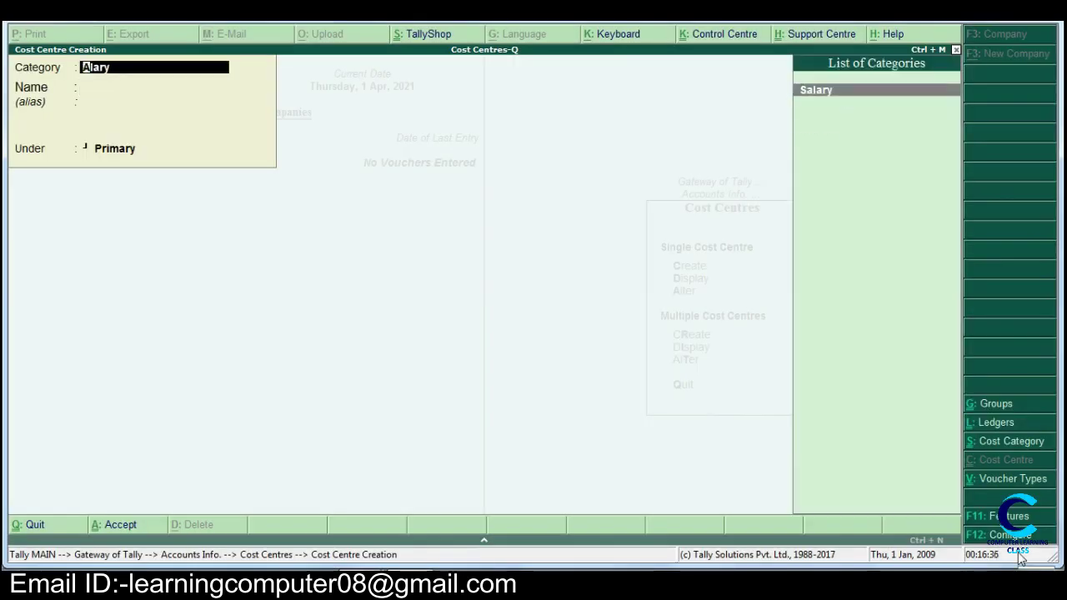
pyautogui.press('Delete')
pyautogui.press('Delete')
pyautogui.press('Delete')
pyautogui.press('Delete')
pyautogui.press('Delete')
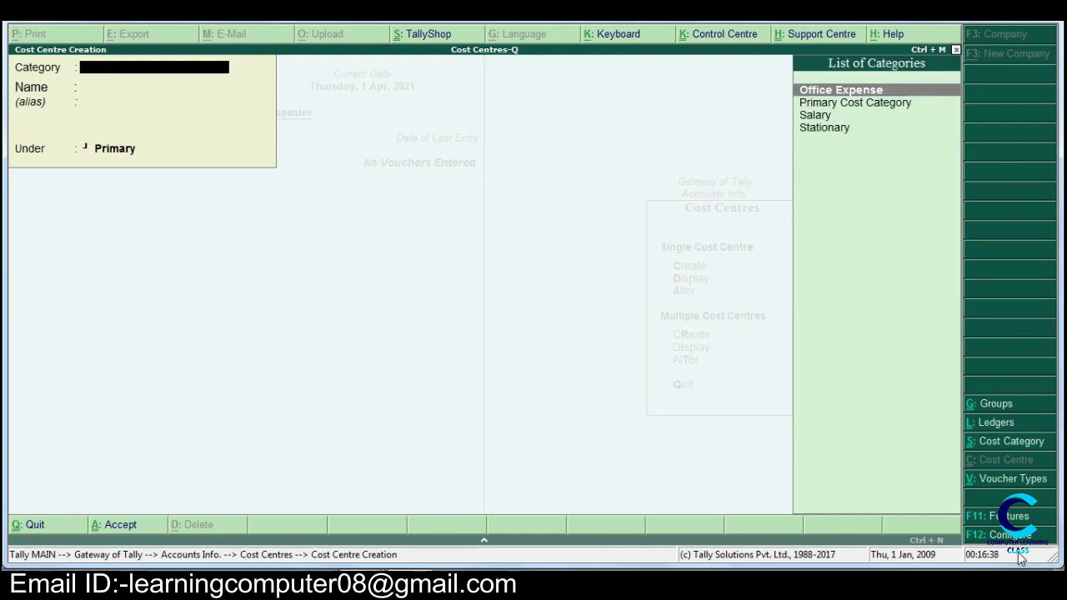
pyautogui.write('S')
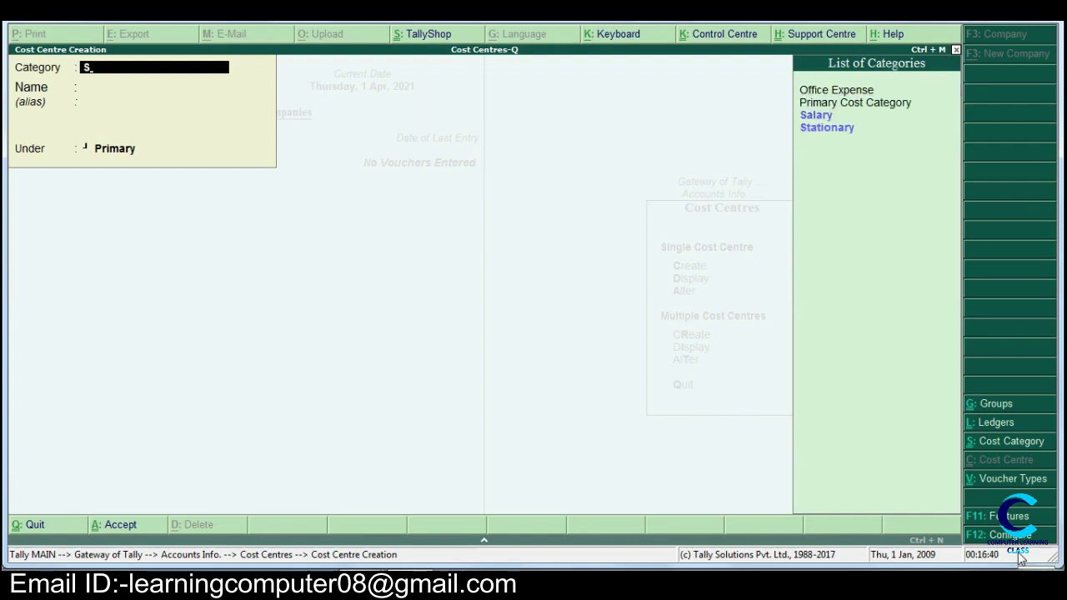
pyautogui.press('Down')
pyautogui.press('Return')
# Step: Create a cost centre named Pen under Primary in the Stationary category
pyautogui.hotkey('alt', 'Tab')
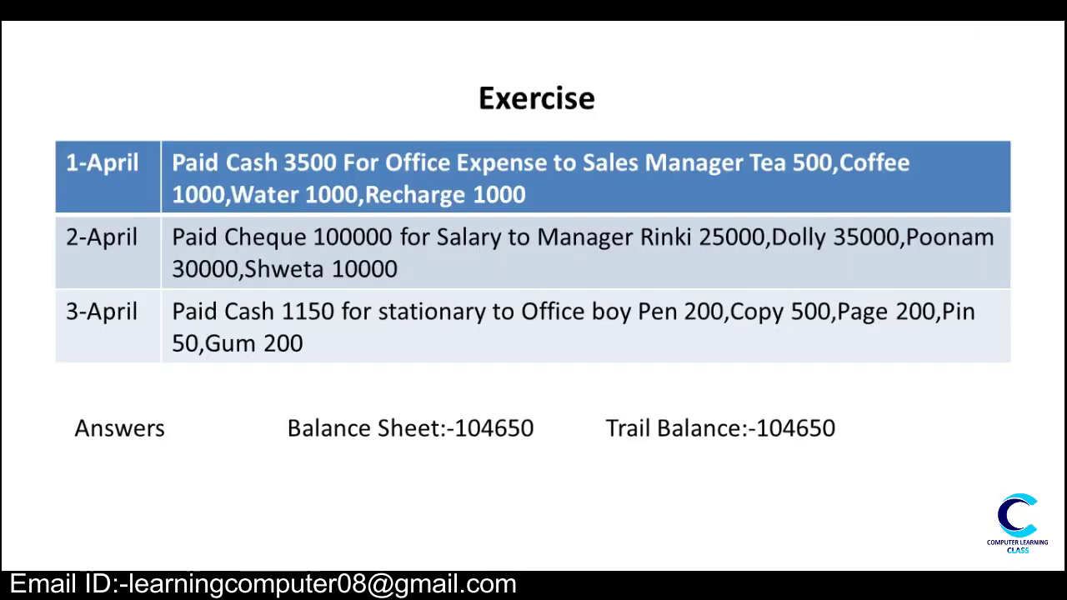
pyautogui.hotkey('alt', 'Tab')
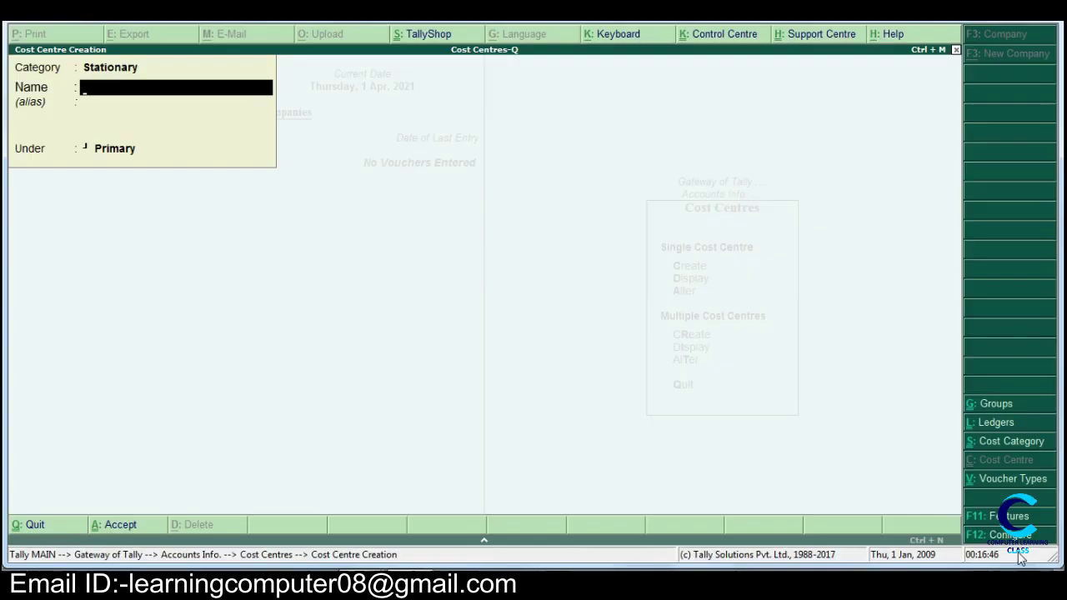
pyautogui.write('Pen')
pyautogui.press('Return')
pyautogui.press('Return')
pyautogui.press('Return')
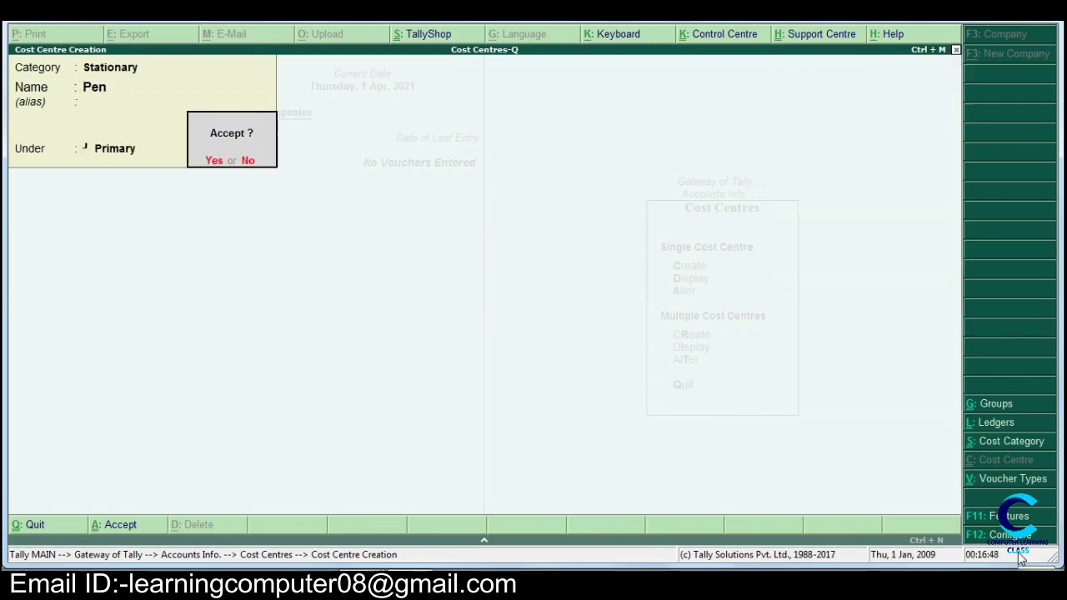
pyautogui.press('Return')
# Step: Create a cost centre named Copy under Primary in the Stationary category
pyautogui.hotkey('alt', 'Tab')
pyautogui.hotkey('alt', 'Tab')
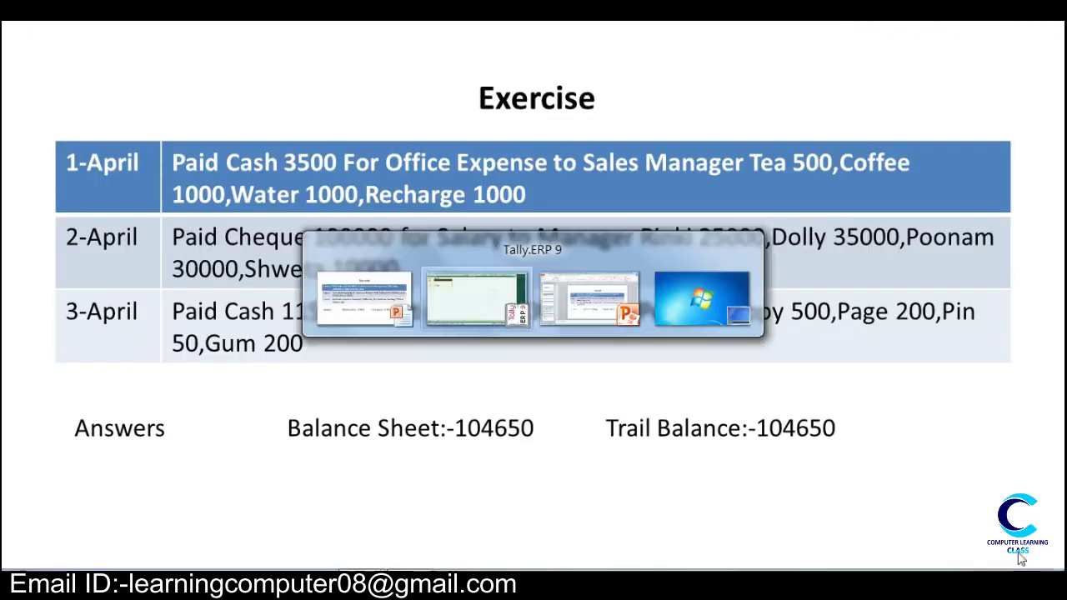
pyautogui.write('Copy')
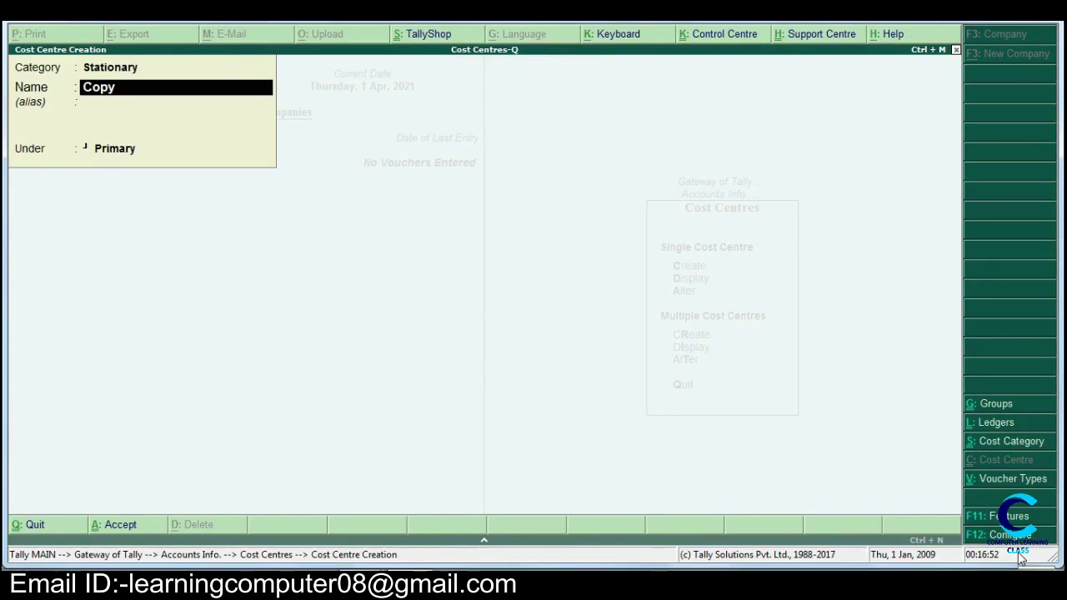
pyautogui.press('Return')
pyautogui.press('Return')
pyautogui.press('Return')
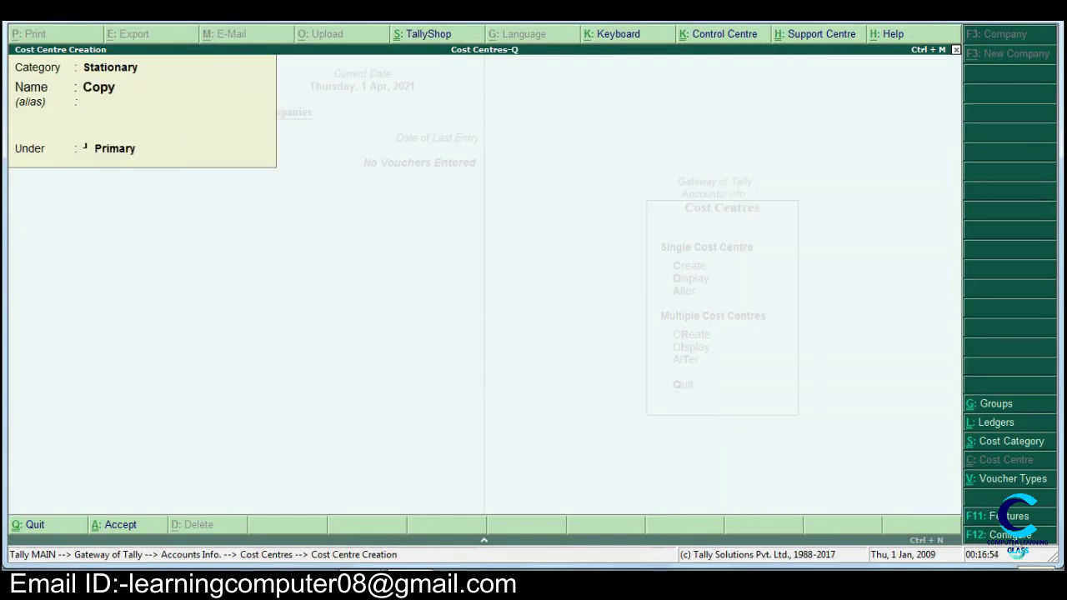
# Step: Create a cost centre named Page under Primary in the Stationary category
pyautogui.hotkey('alt', 'Tab')
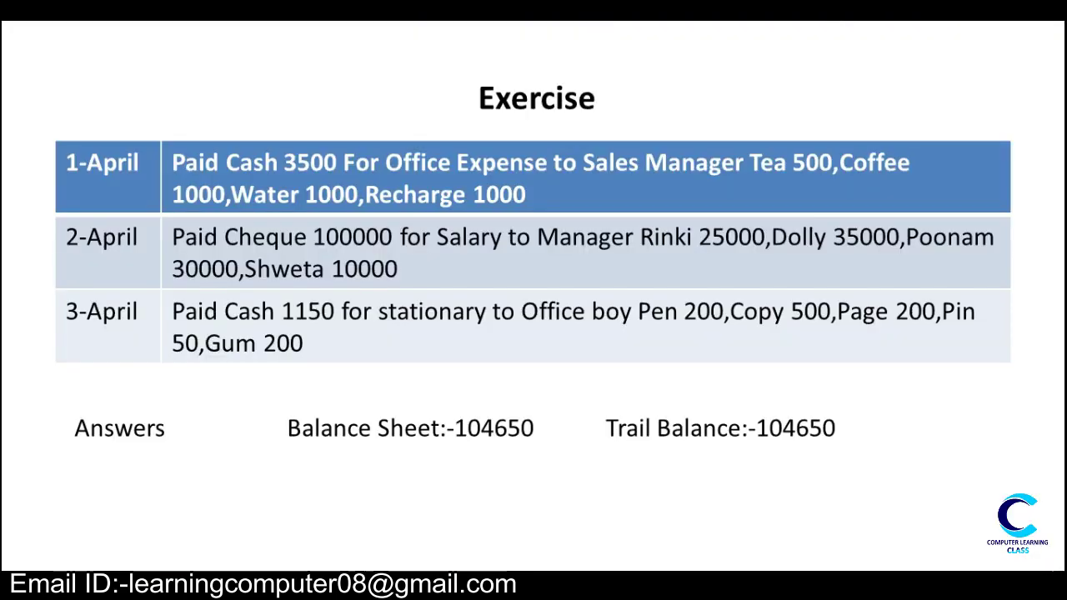
pyautogui.hotkey('alt', 'Tab')
pyautogui.write('Page')
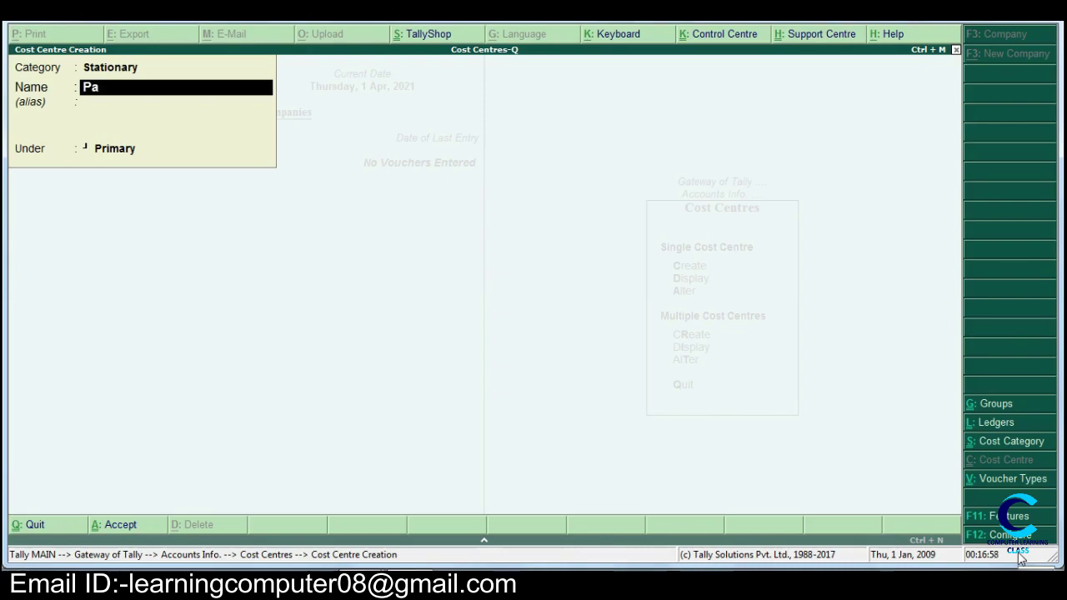
pyautogui.write('s')
pyautogui.press('BackSpace')
pyautogui.press('BackSpace')
pyautogui.write('e')
pyautogui.press('Return')
pyautogui.press('Return')
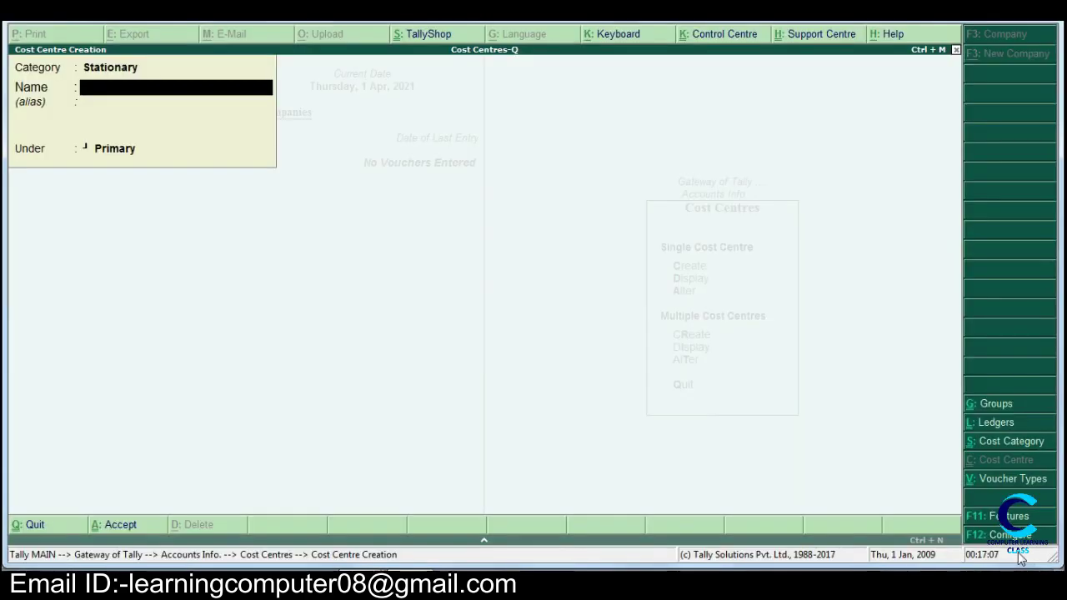
# Step: Create a cost centre named Pin under Primary in the Stationary category
pyautogui.write('Pin')
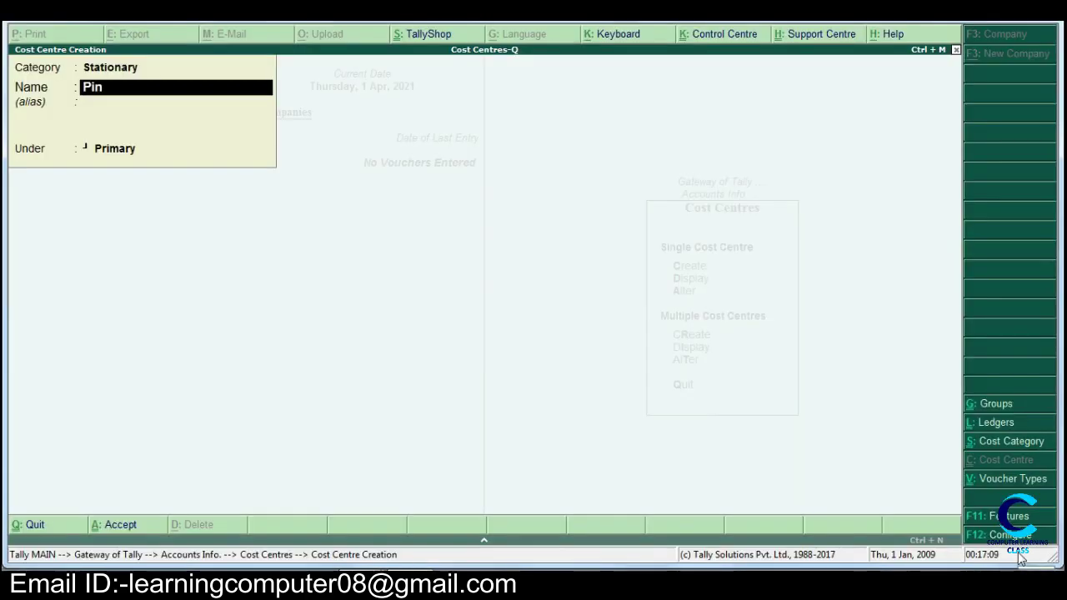
pyautogui.press('Return')
pyautogui.press('Return')
pyautogui.press('Return')
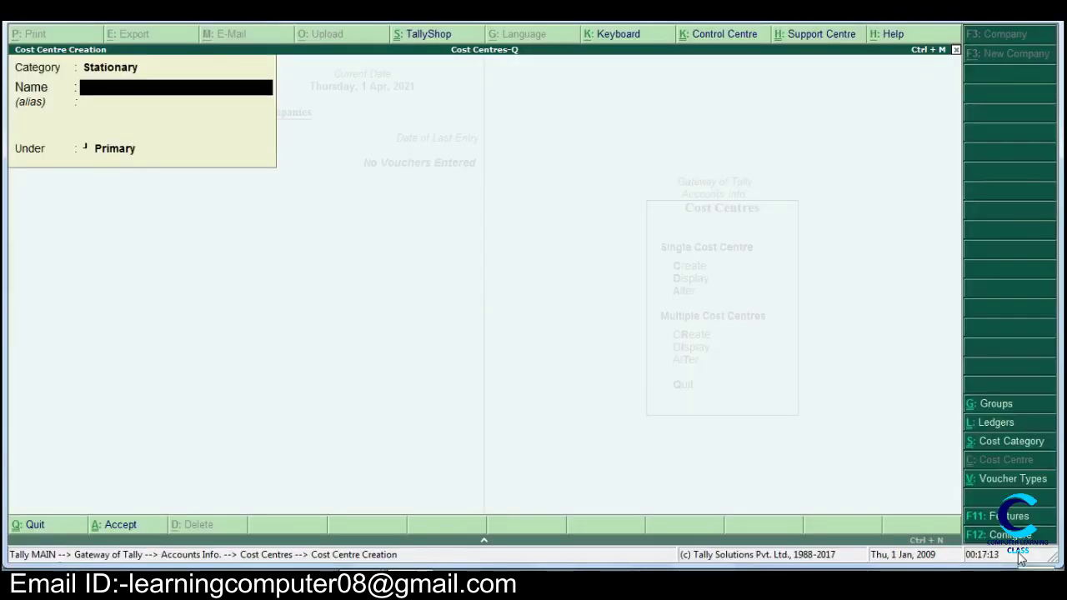
# Step: Create a cost centre named Gum under Primary in the Stationary category
pyautogui.write('Gum')
pyautogui.press('Return')
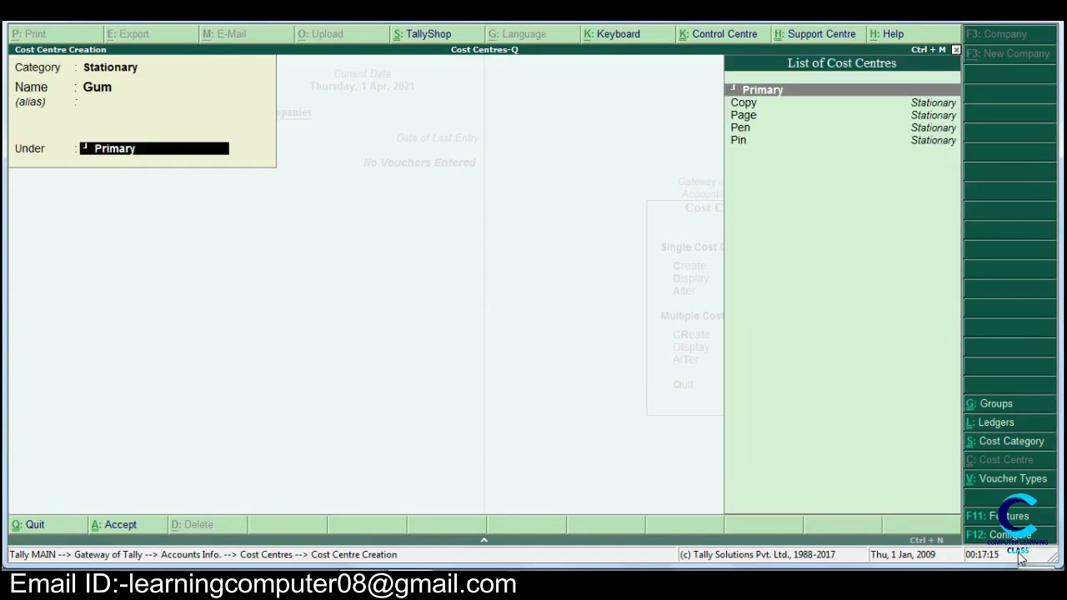
pyautogui.press('Return')
pyautogui.press('Return')
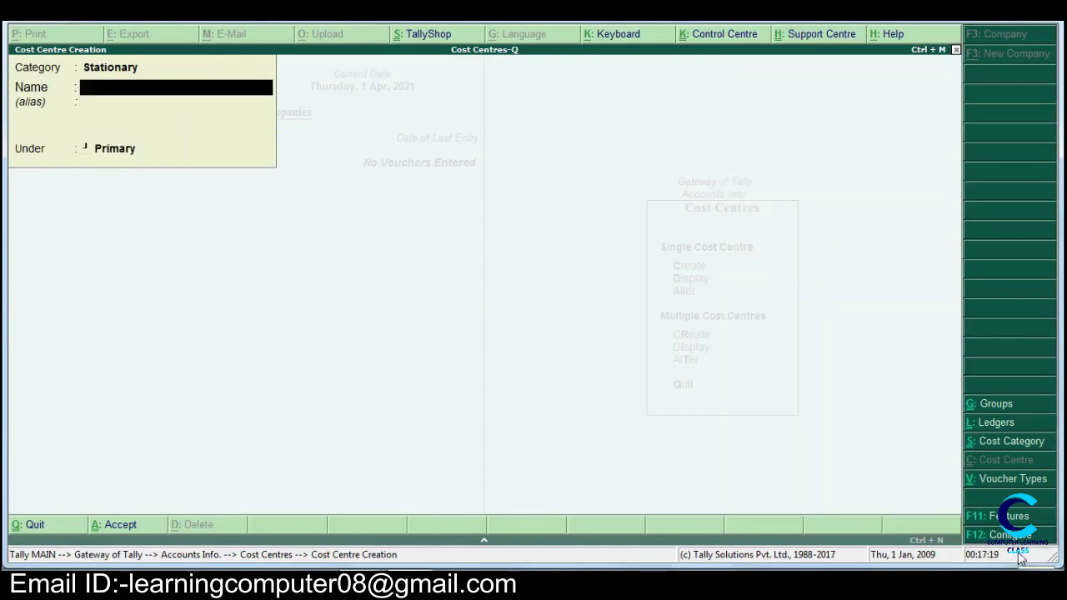
# Step: Leave cost centre creation and open the ledger options of Accounts Info
pyautogui.press('Escape')
pyautogui.press('Return')
pyautogui.press('Escape')
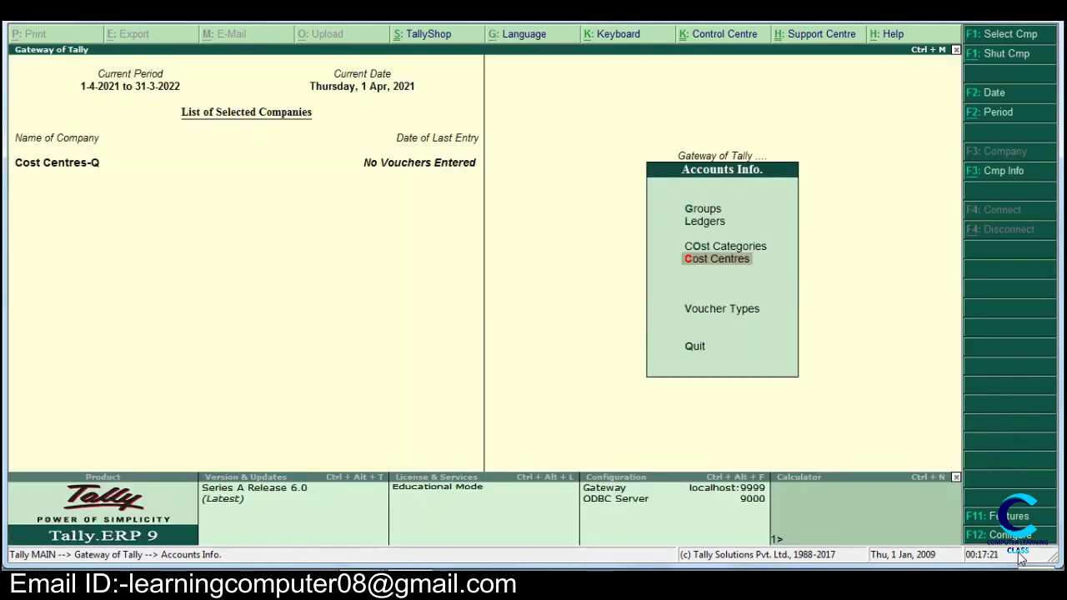
pyautogui.press('Up')
pyautogui.press('Up')
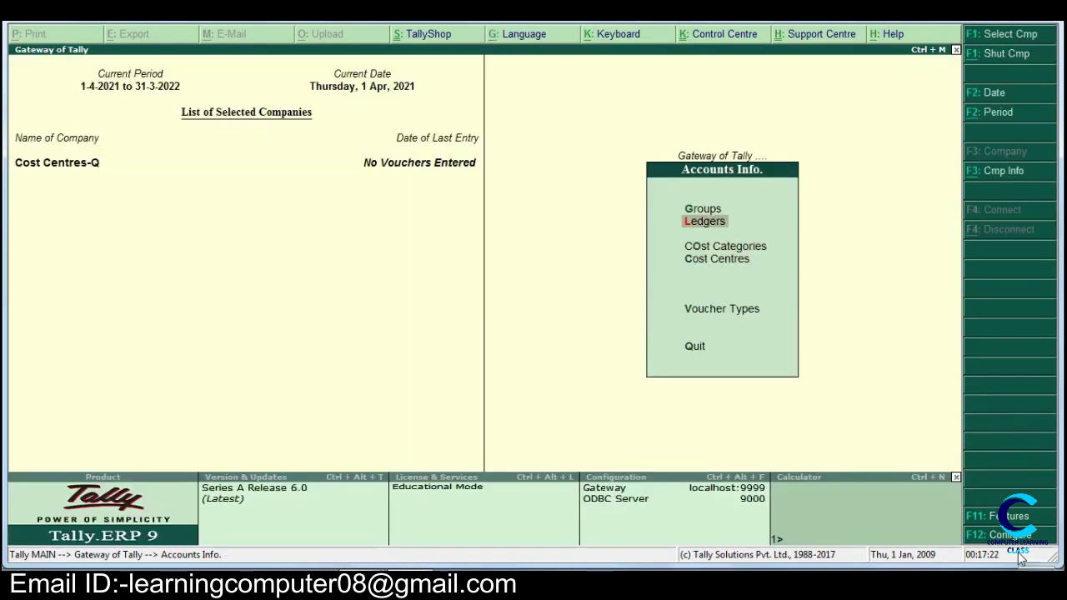
pyautogui.press('Return')
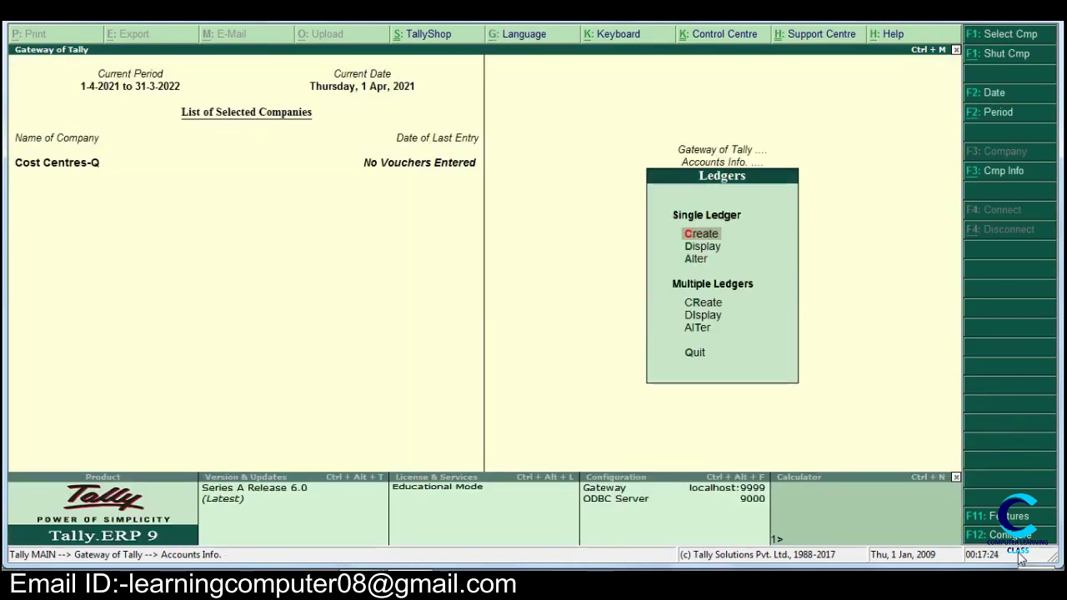
# Step: Start a single ledger named Office Expense and place it under the Indirect Expenses group
pyautogui.press('Return')
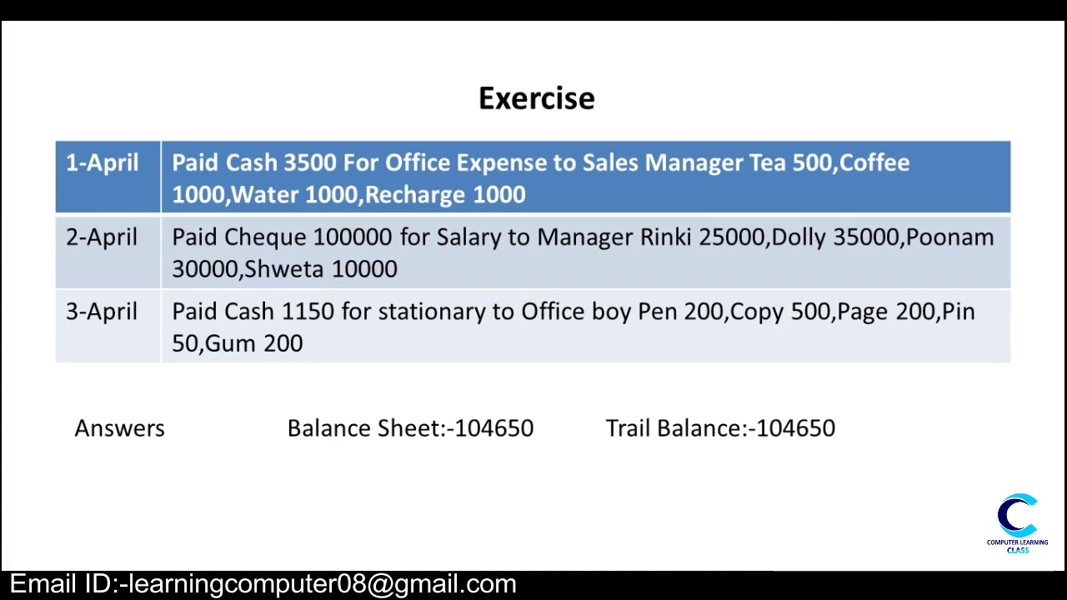
pyautogui.hotkey('alt', 'Tab')
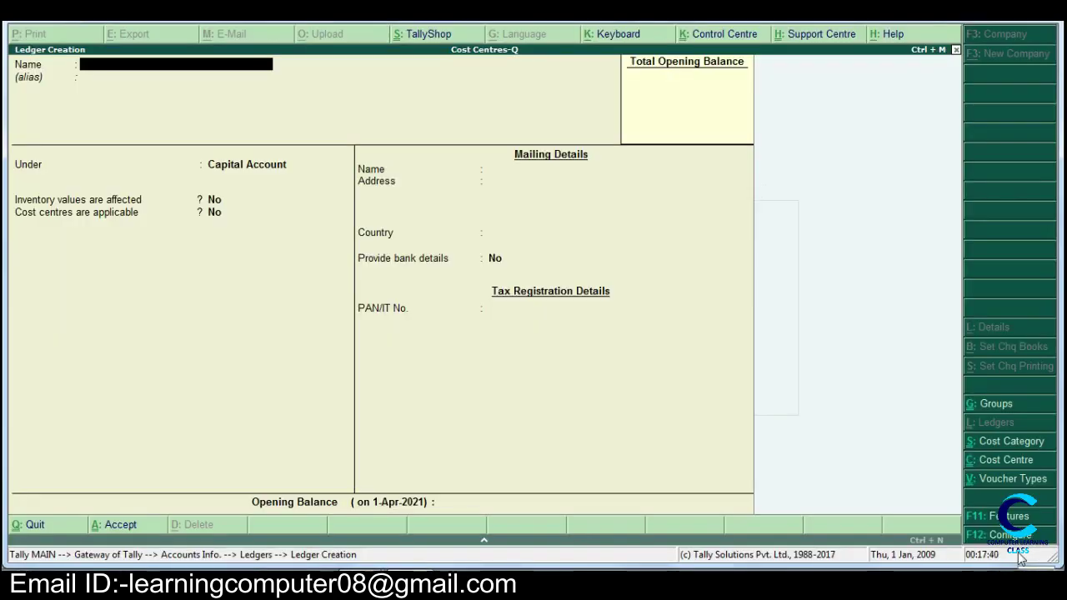
pyautogui.write('Office E')
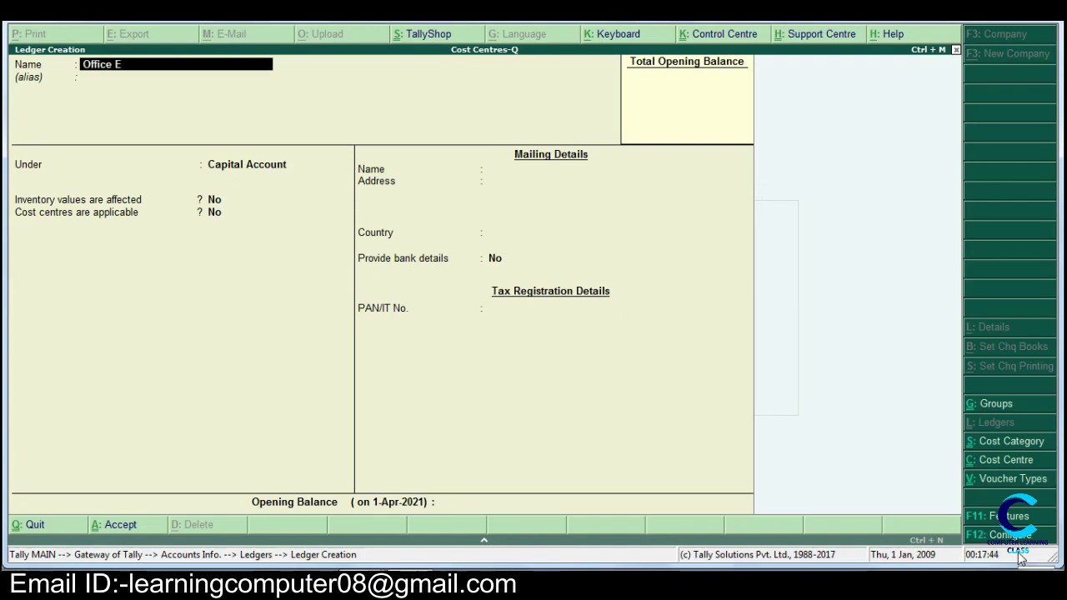
pyautogui.write('xpense')
pyautogui.press('Return')
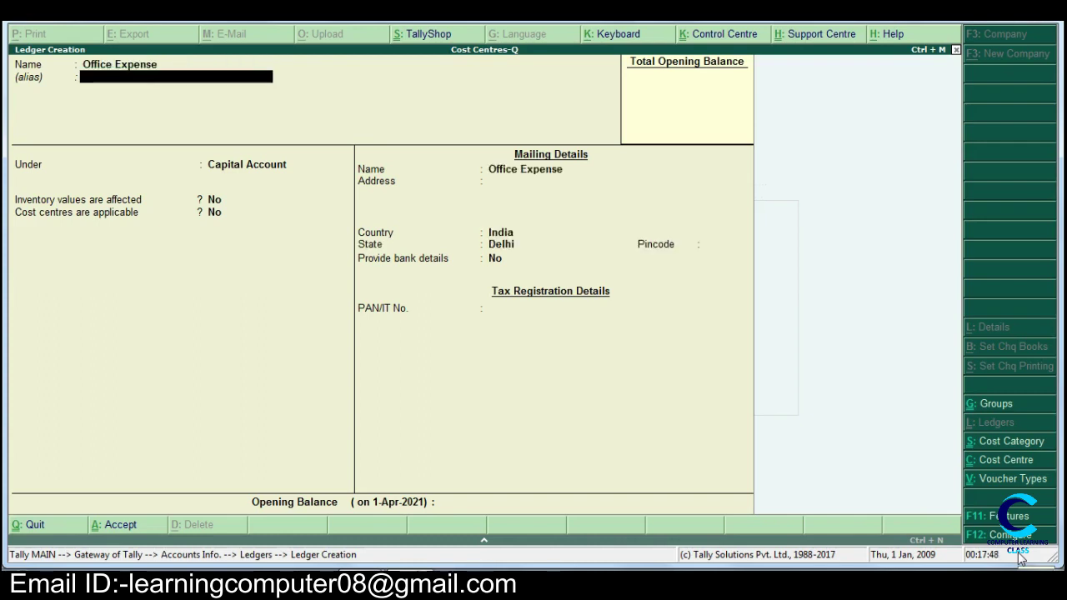
pyautogui.press('Return')
pyautogui.write('I')
pyautogui.press('Down')
pyautogui.press('Down')
pyautogui.press('Down')
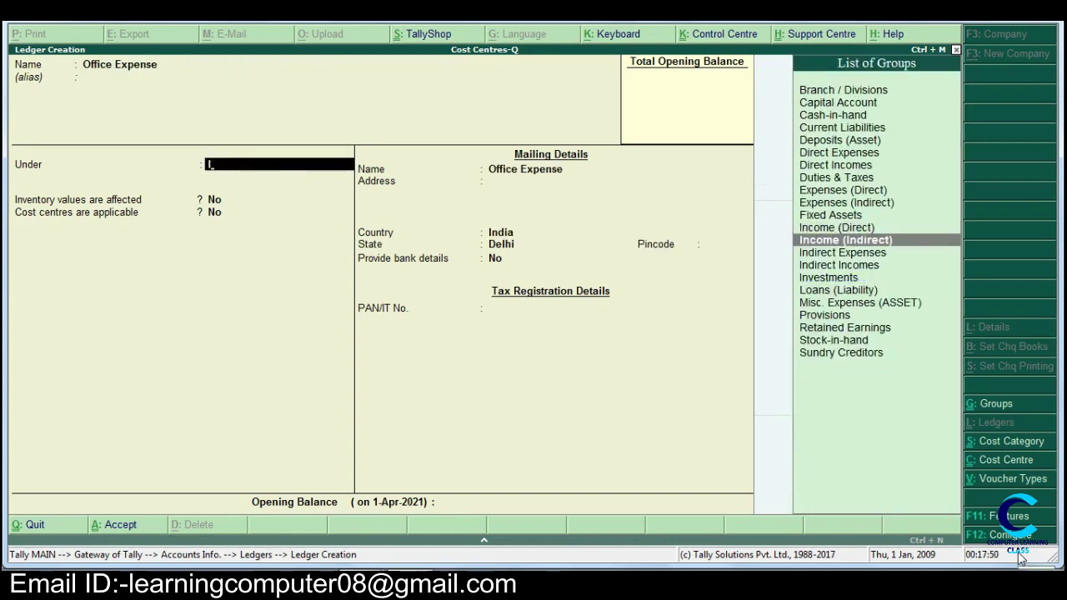
pyautogui.press('Return')
# Step: Keep inventory values unaffected and cost centres applicable for the Office Expense ledger, and save it
pyautogui.press('Return')
pyautogui.press('Return')
pyautogui.press('Return')
pyautogui.press('Up')
pyautogui.press('Up')
pyautogui.press('Up')
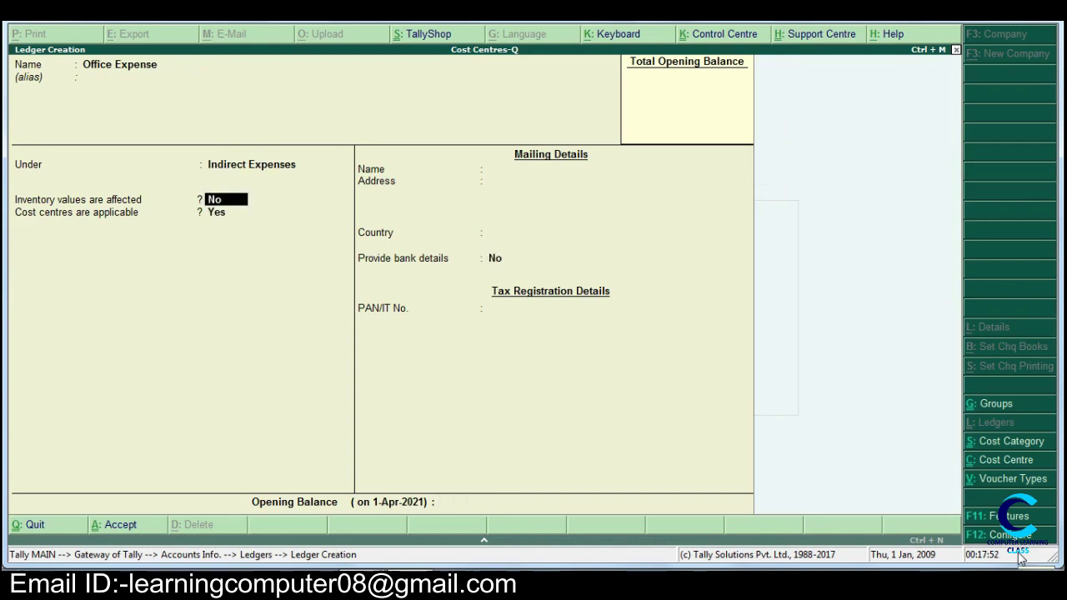
pyautogui.press('Down')
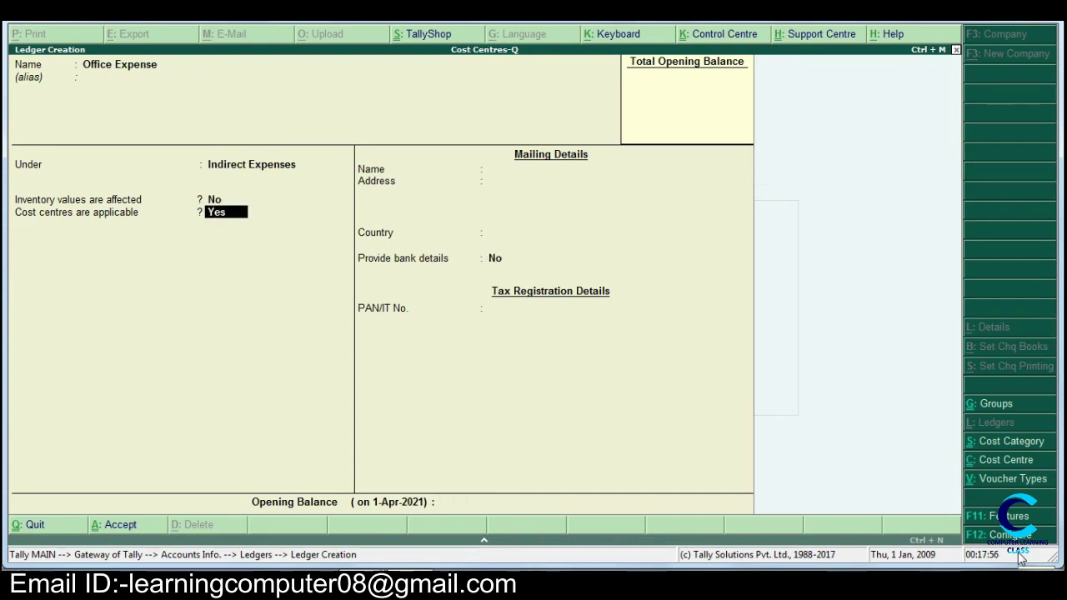
pyautogui.press('Return')
pyautogui.press('Return')
pyautogui.press('Return')
pyautogui.press('Return')
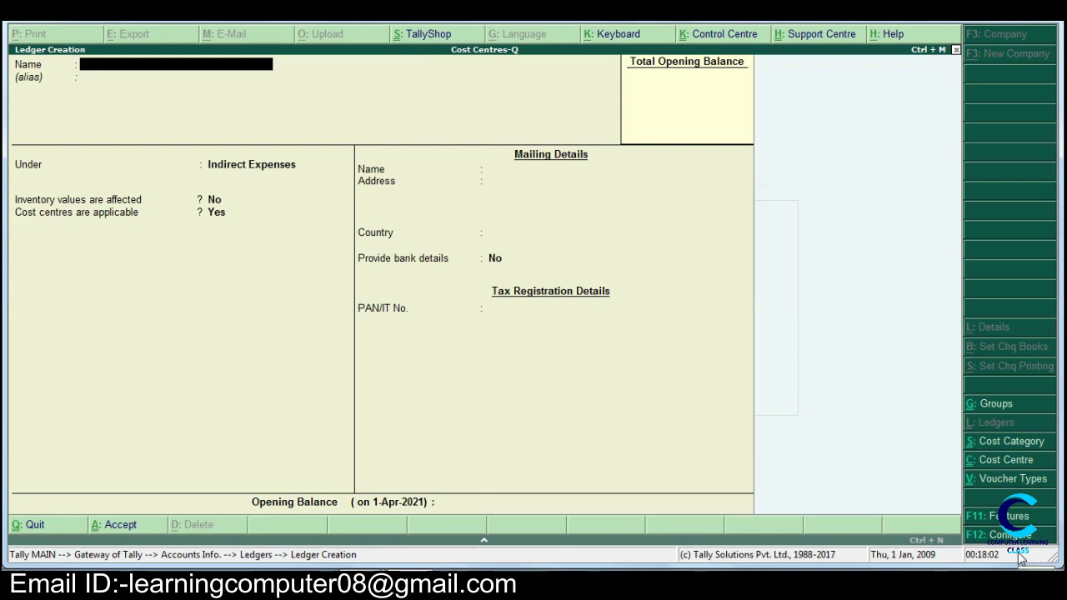
# Step: Create a ledger named Salary under Indirect Expenses with cost centres applicable
pyautogui.write('Salary')
pyautogui.press('Return')
pyautogui.press('Return')
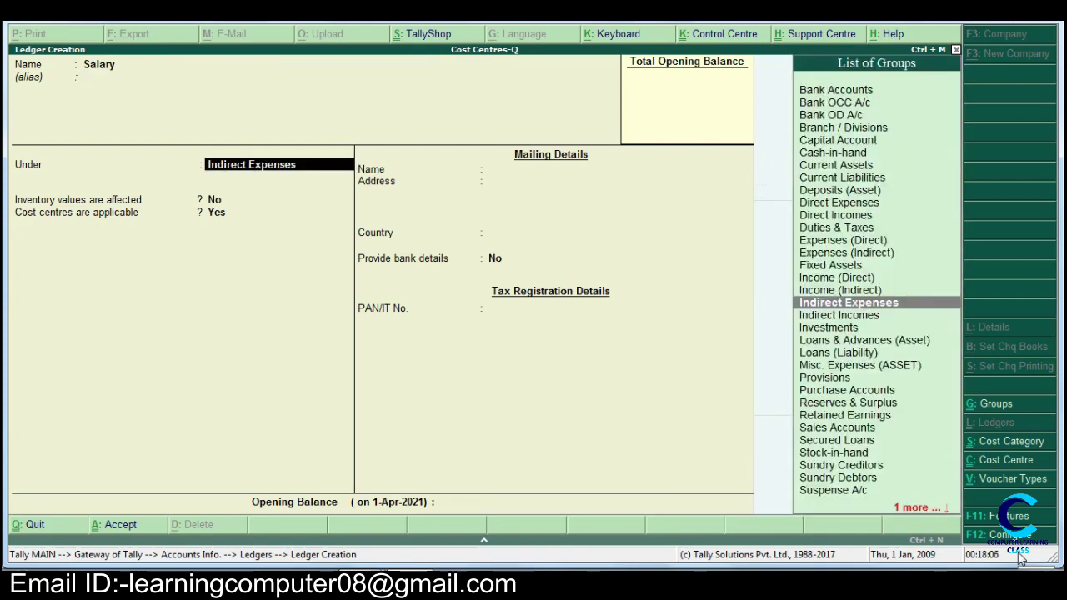
pyautogui.write('I')
pyautogui.press('Down')
pyautogui.press('Down')
pyautogui.press('Down')
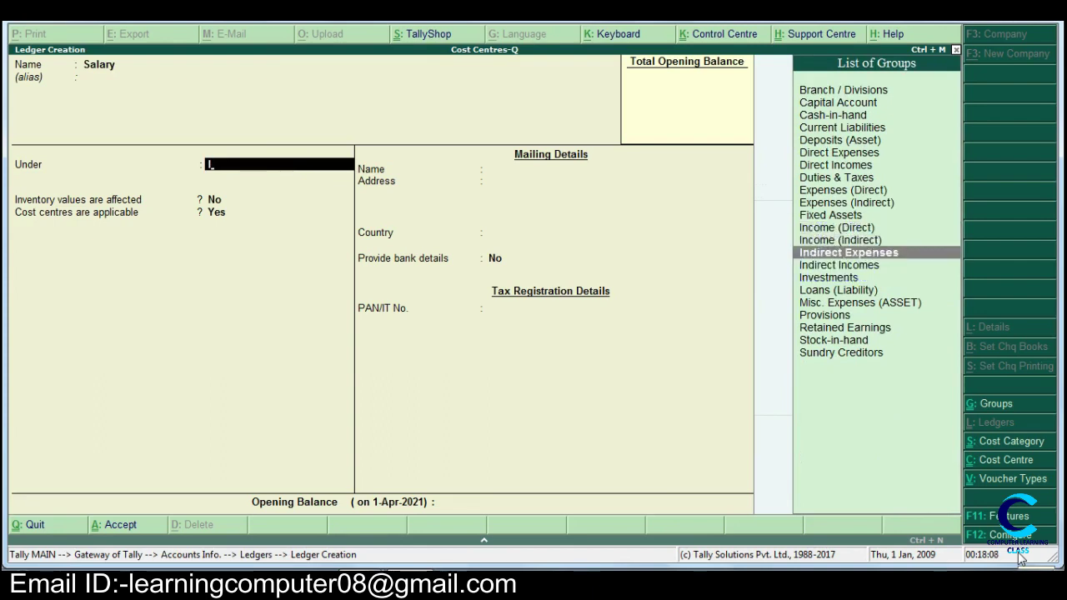
pyautogui.press('Return')
pyautogui.press('Return')
pyautogui.press('Return')
pyautogui.press('Return')
pyautogui.press('Return')
pyautogui.press('Return')
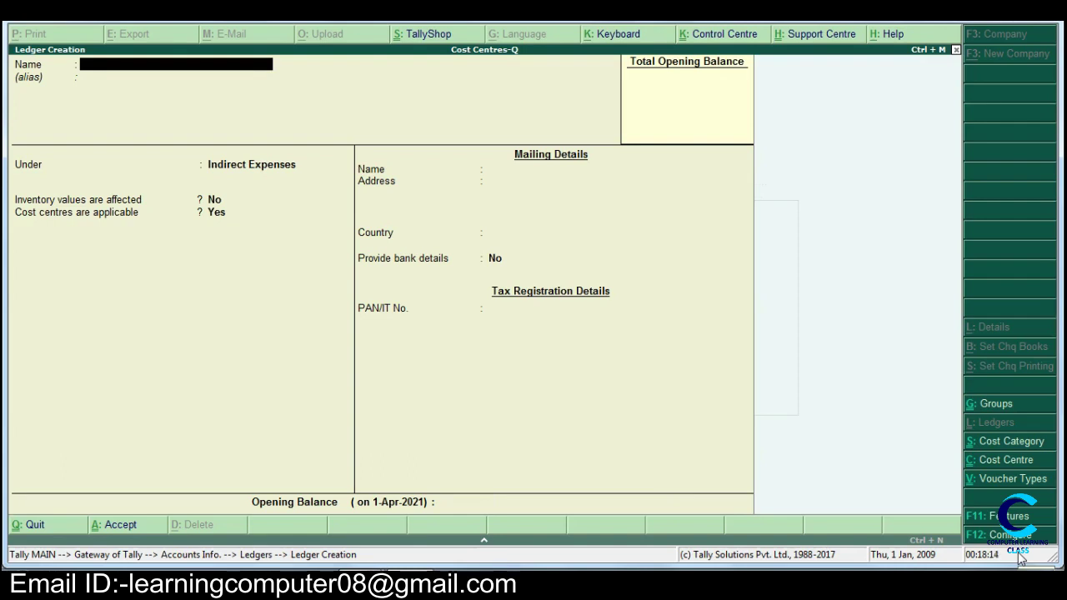
# Step: Create a ledger named Stationary under Indirect Expenses with cost centres applicable
pyautogui.write('Stationary')
pyautogui.press('Return')
pyautogui.press('Return')
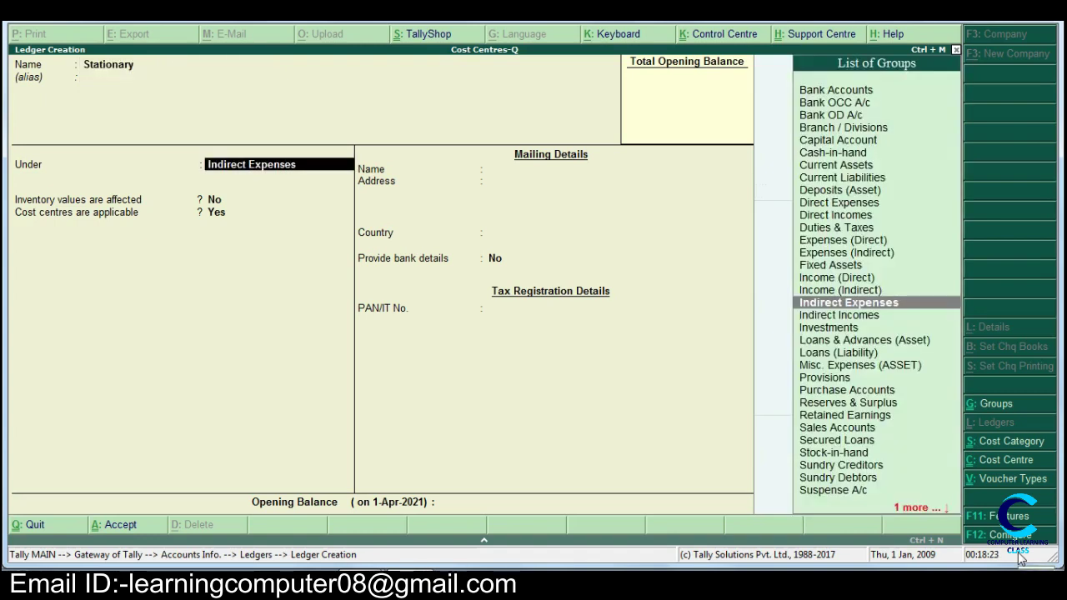
pyautogui.press('Return')
pyautogui.press('Return')
pyautogui.press('Return')
pyautogui.press('Return')
pyautogui.press('Return')
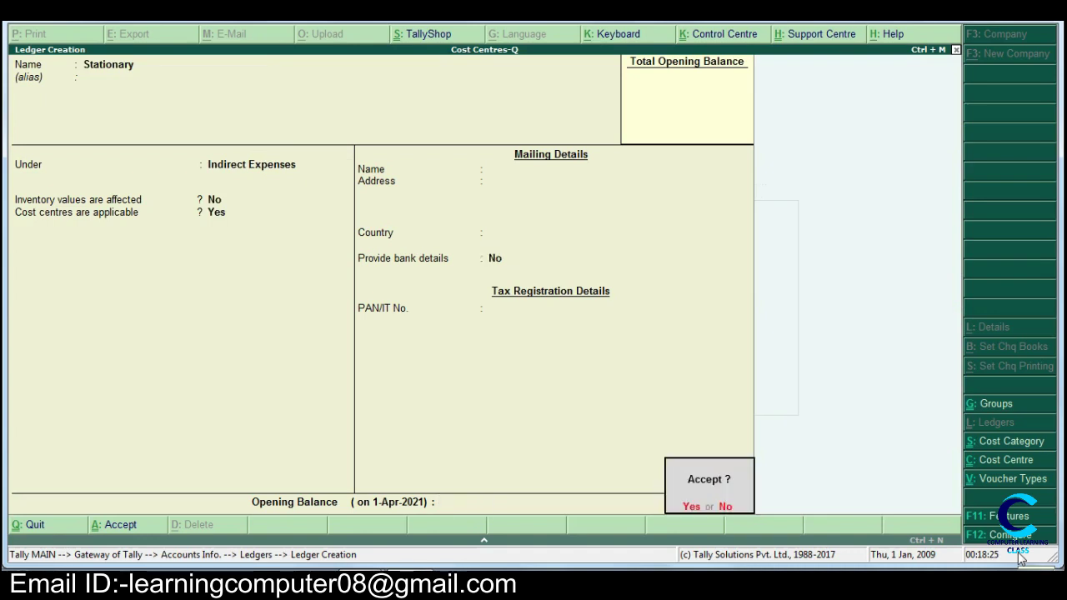
pyautogui.press('Return')
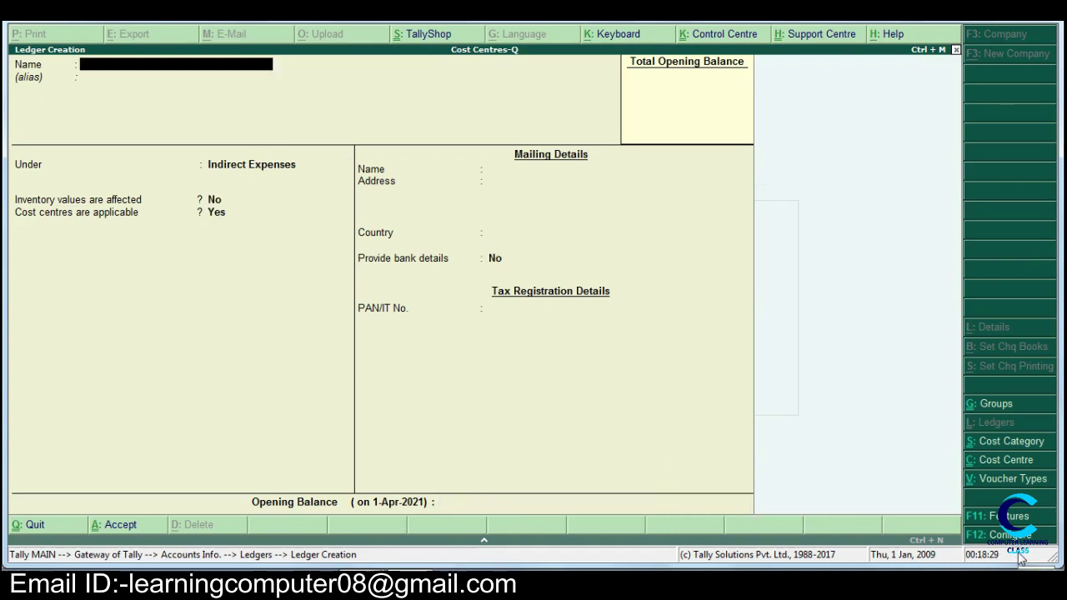
# Step: Leave ledger creation and open Accounting Vouchers from the Gateway of Tally
pyautogui.press('Escape')
pyautogui.press('Return')
pyautogui.press('Escape')
pyautogui.press('Escape')
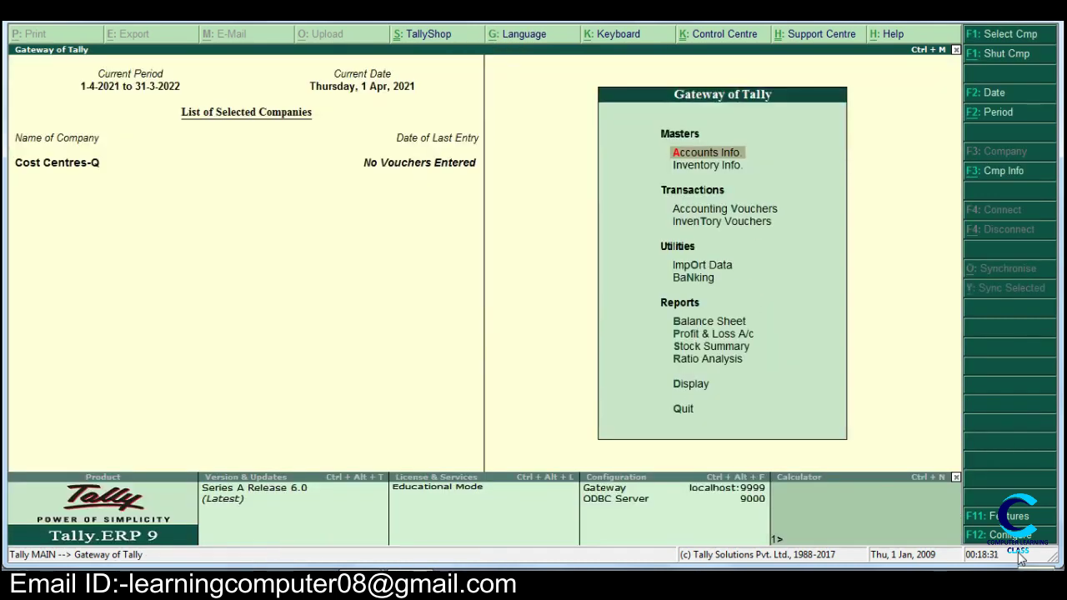
pyautogui.press('Down')
pyautogui.press('Down')
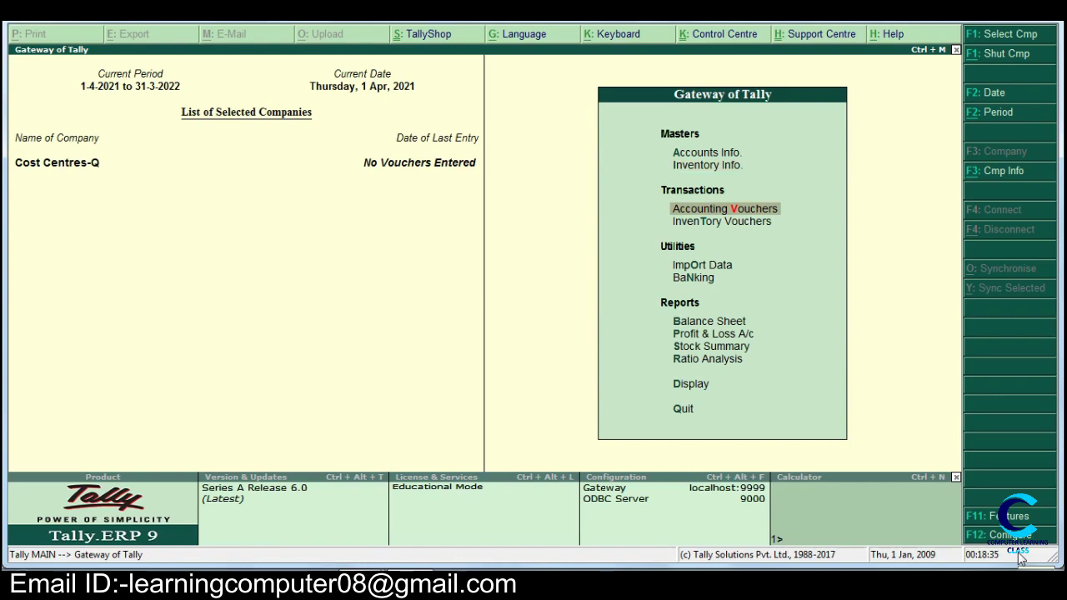
pyautogui.press('Return')
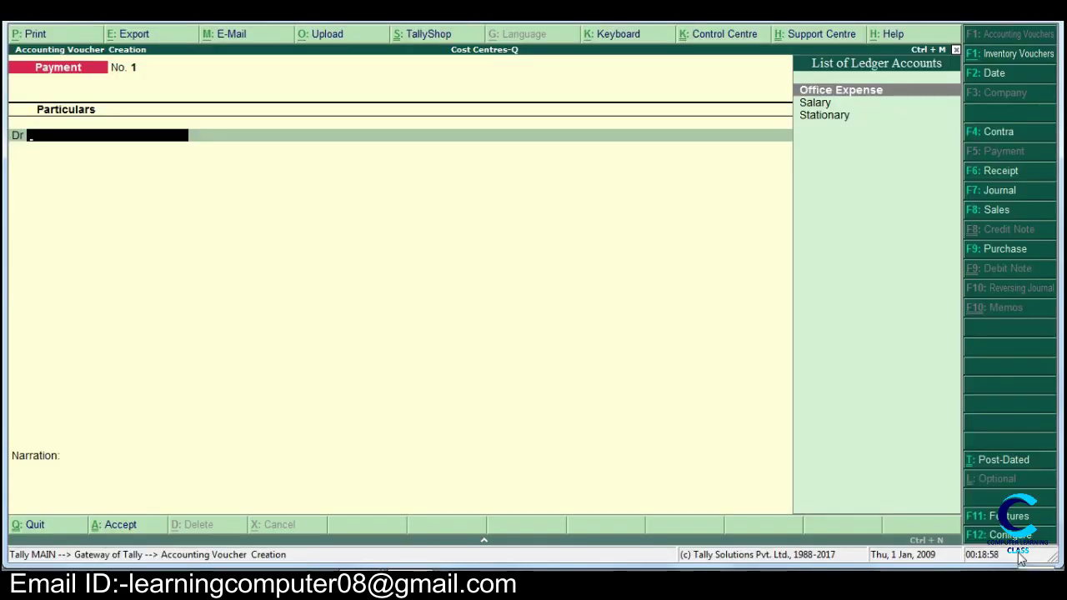
# Step: Debit the Office Expense ledger with 3500 in the payment voucher, as given in the exercise for 1 April
pyautogui.press('Return')
pyautogui.hotkey('alt', 'Tab')
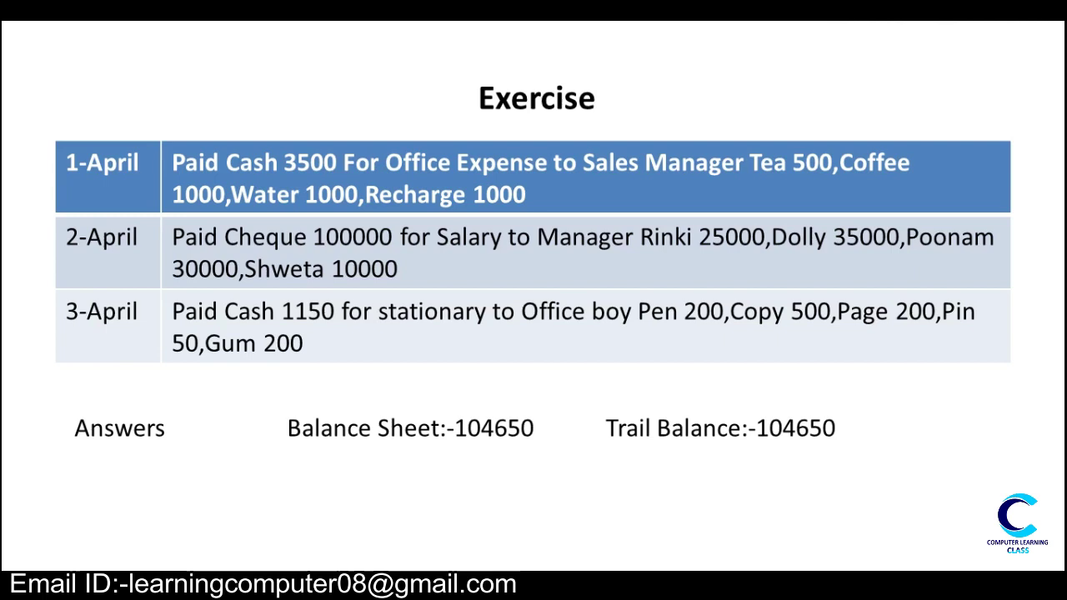
pyautogui.hotkey('alt', 'Tab')
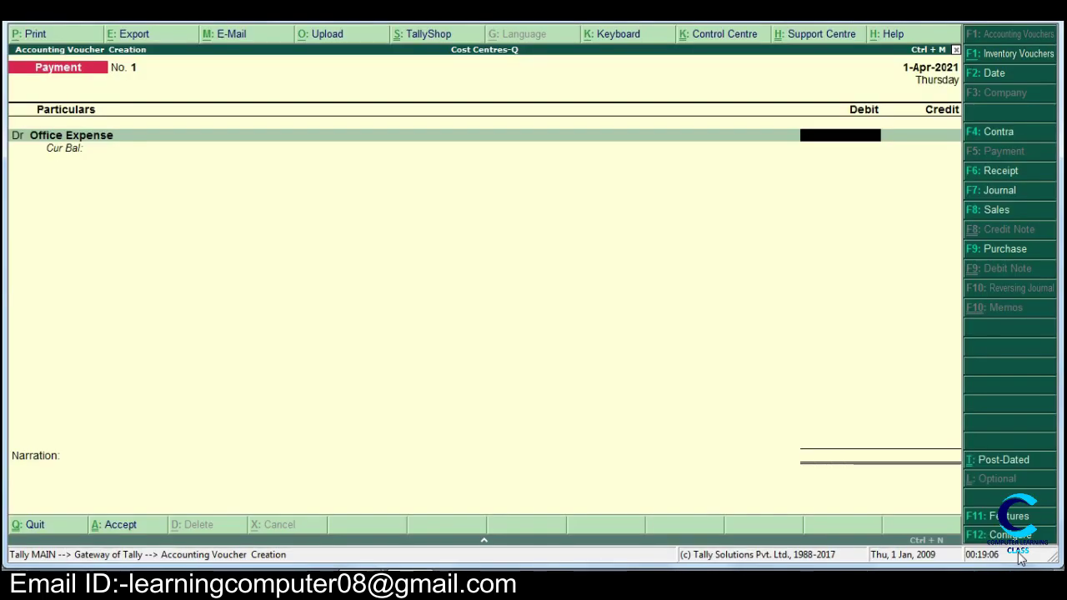
pyautogui.write('3500')
pyautogui.press('Return')
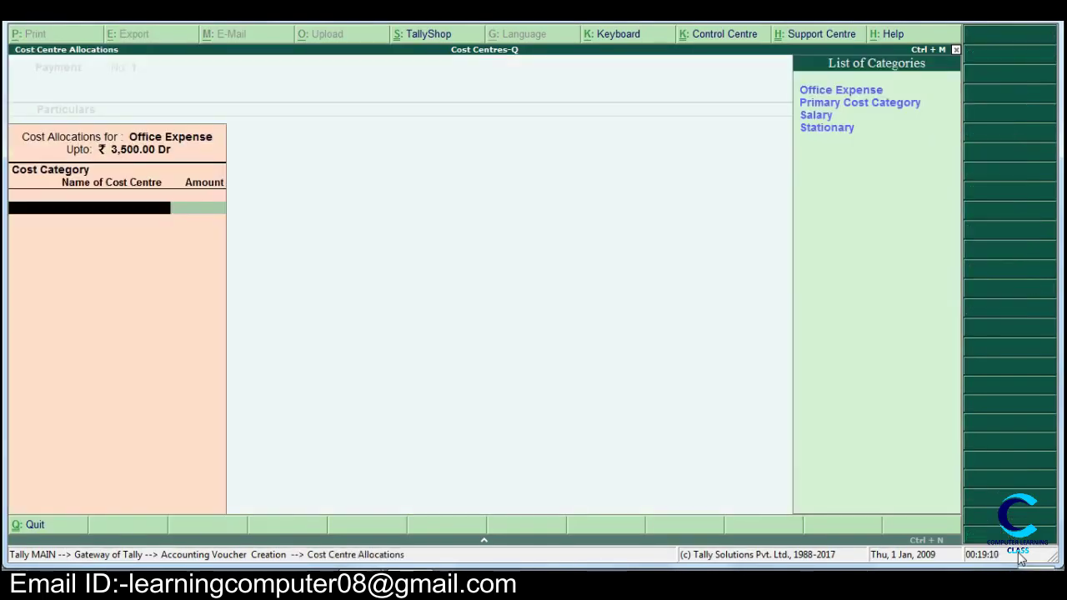
# Step: Choose the Office Expense cost category and allocate 500 to the Tea cost centre
pyautogui.press('Return')
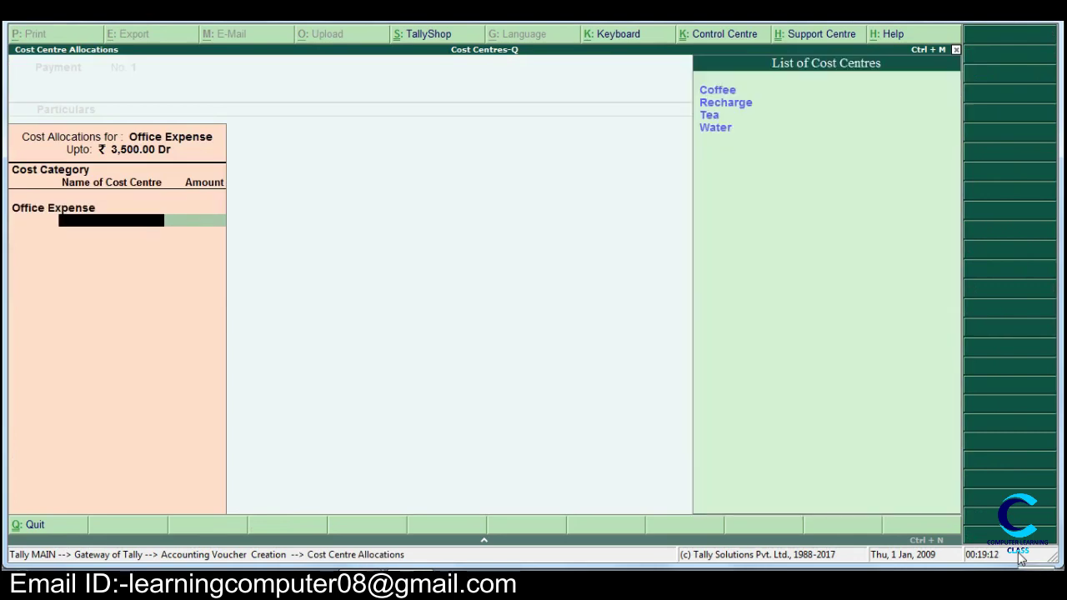
pyautogui.press('Down')
pyautogui.press('Down')
pyautogui.press('Return')
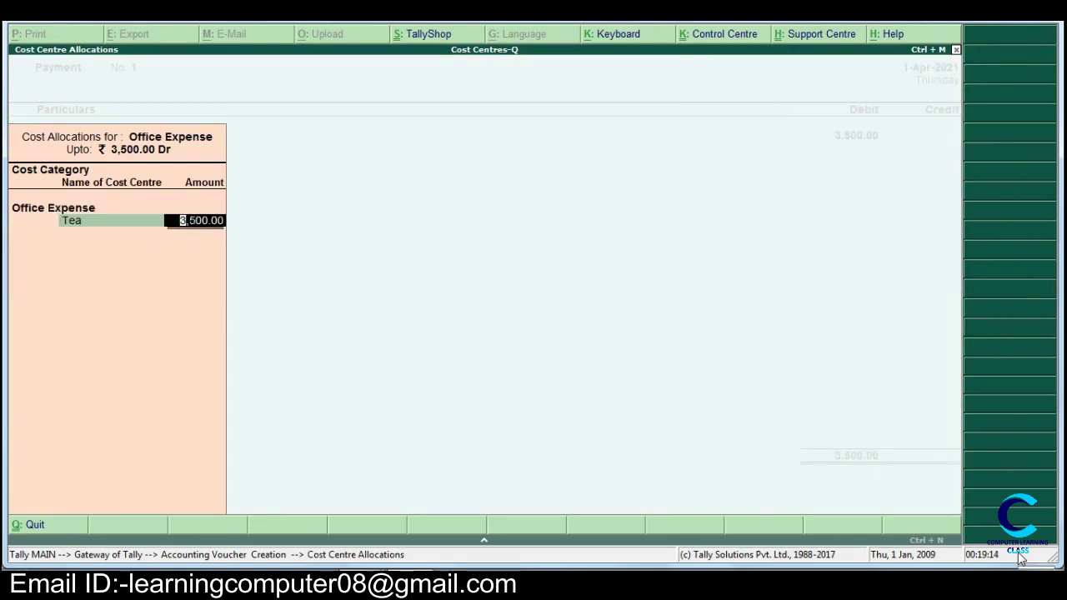
pyautogui.write('5')
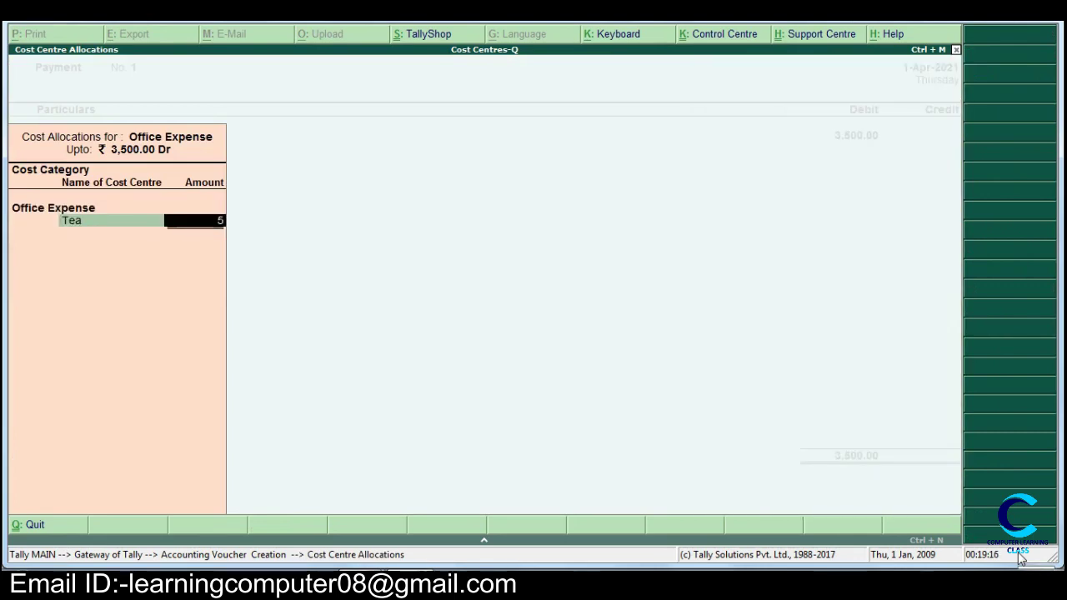
pyautogui.write('00')
pyautogui.press('Return')
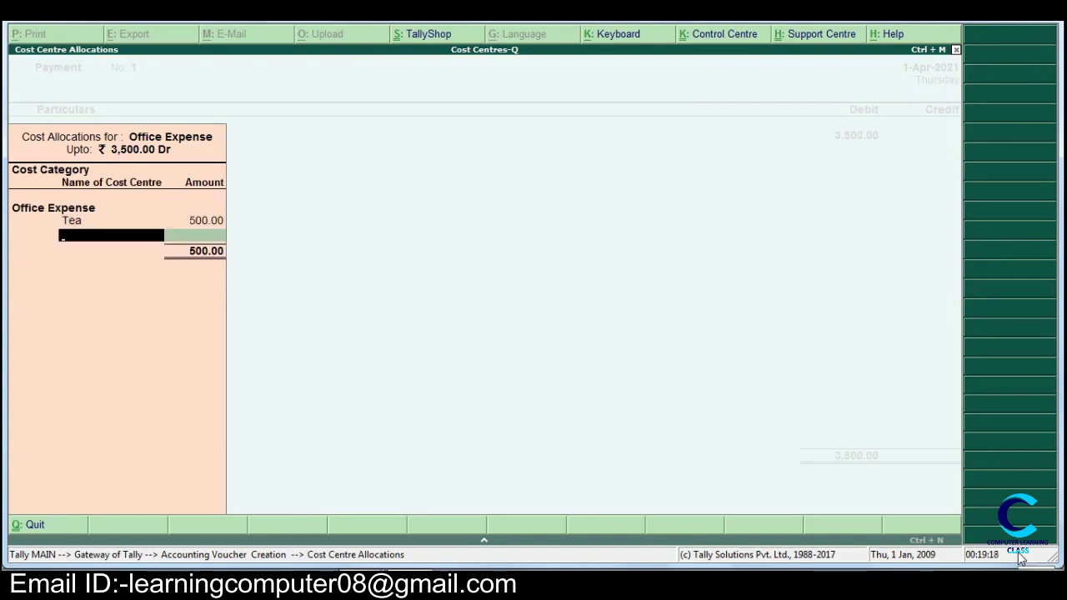
# Step: Allocate 1000 of the office expense to the Coffee cost centre
pyautogui.write('Co')
pyautogui.press('Return')
pyautogui.write('1')
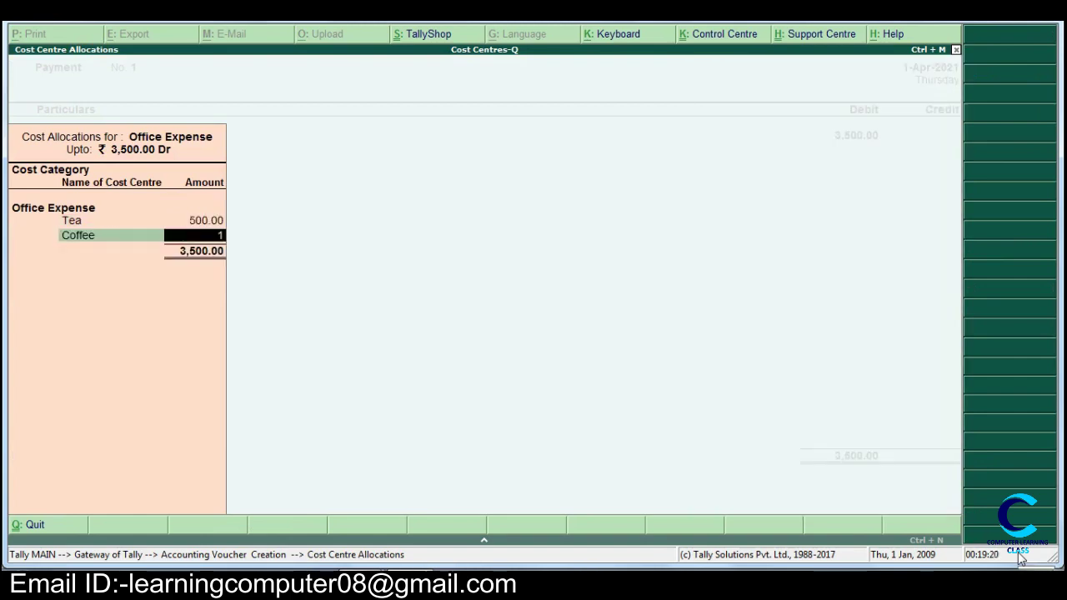
pyautogui.write(',00000')
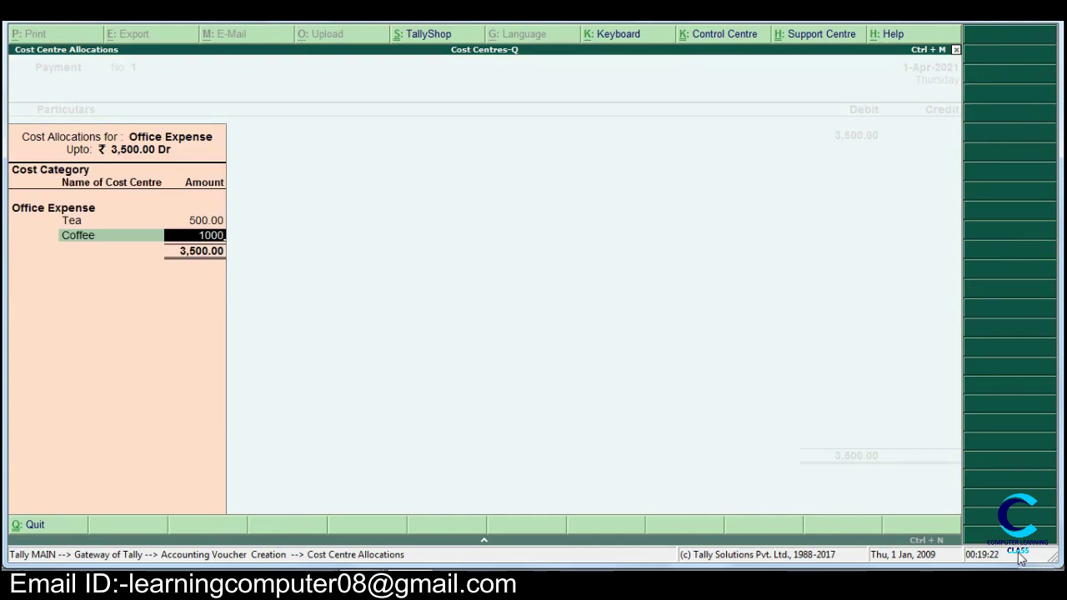
pyautogui.press('Return')
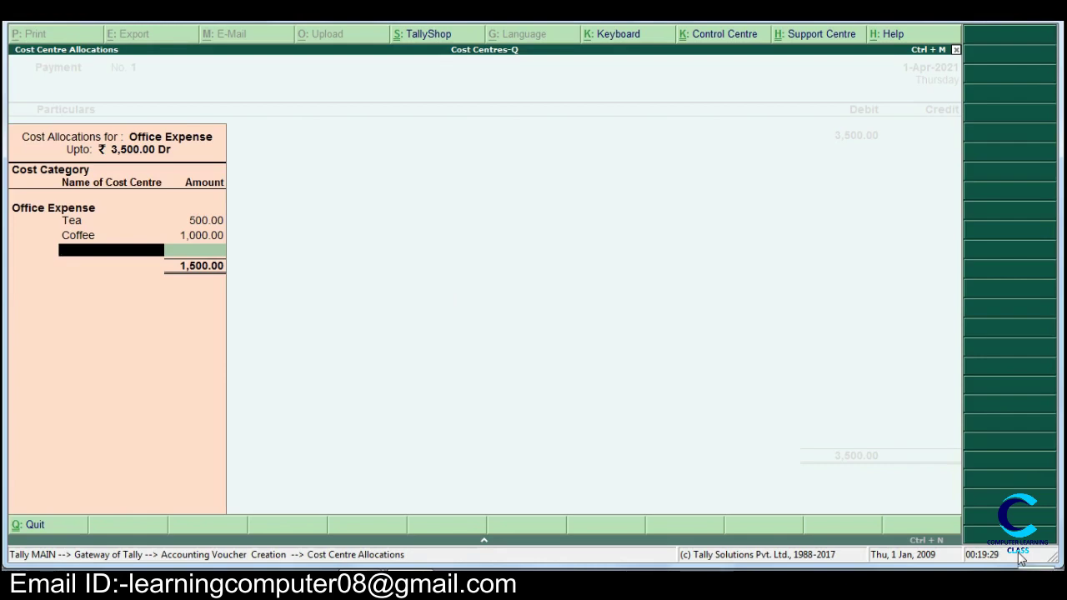
# Step: Allocate 1000 of the office expense to the Water cost centre
pyautogui.write('W')
pyautogui.press('Return')
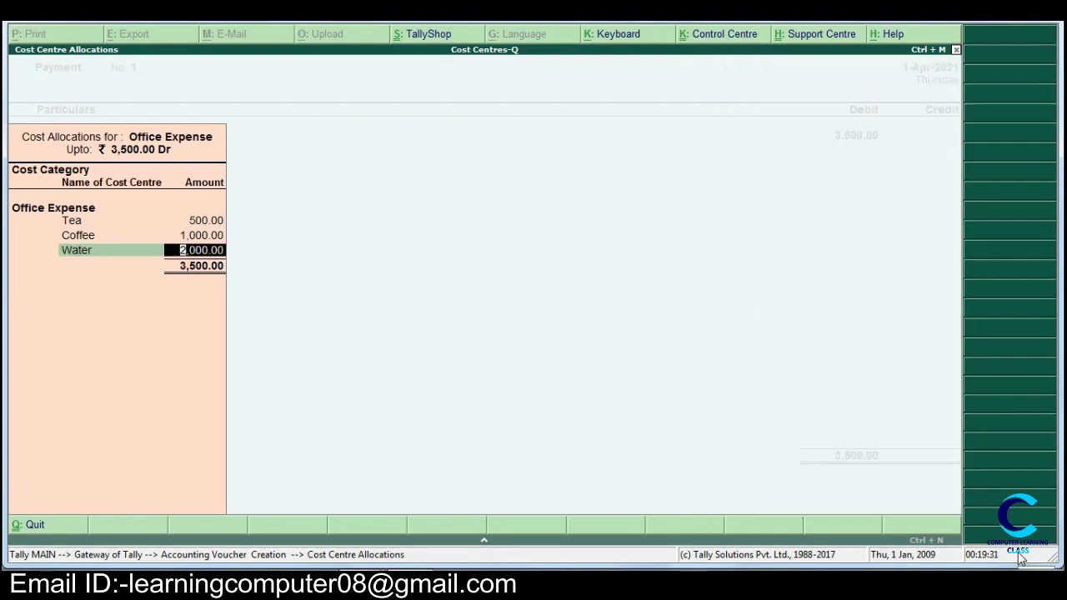
pyautogui.write('1,00')
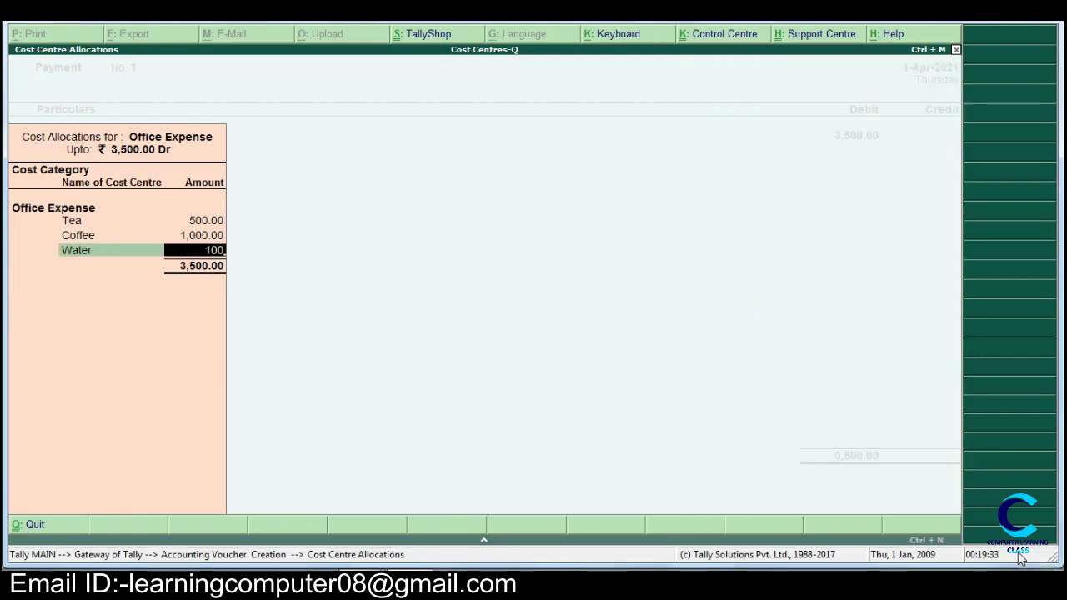
pyautogui.write('0')
pyautogui.press('Return')
# Step: Allocate the remaining 1000 to the Recharge cost centre and finish the office expense allocations
pyautogui.write('R')
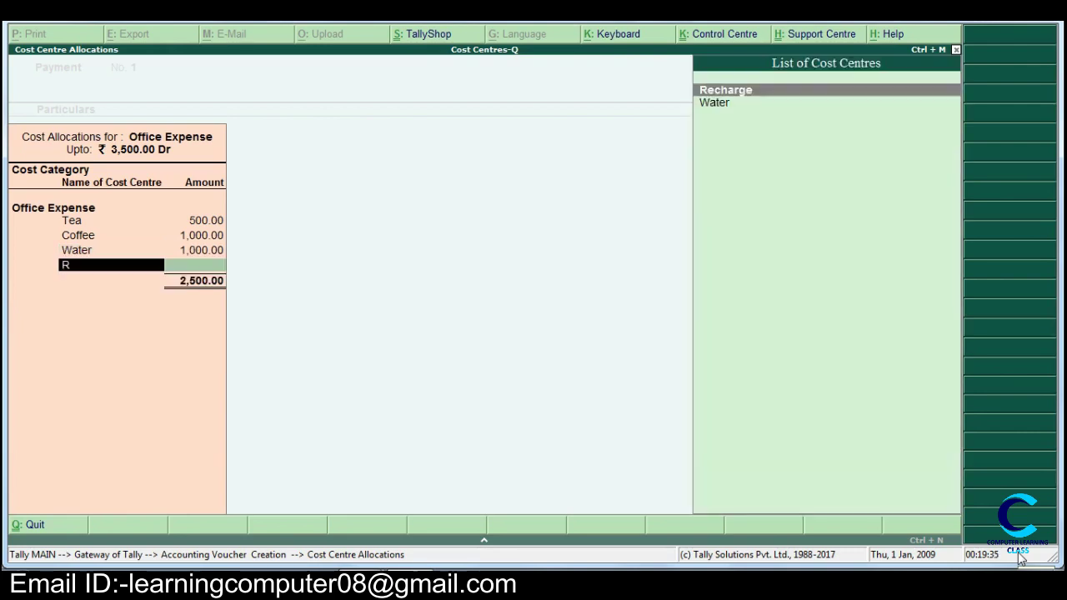
pyautogui.press('Return')
pyautogui.press('Return')
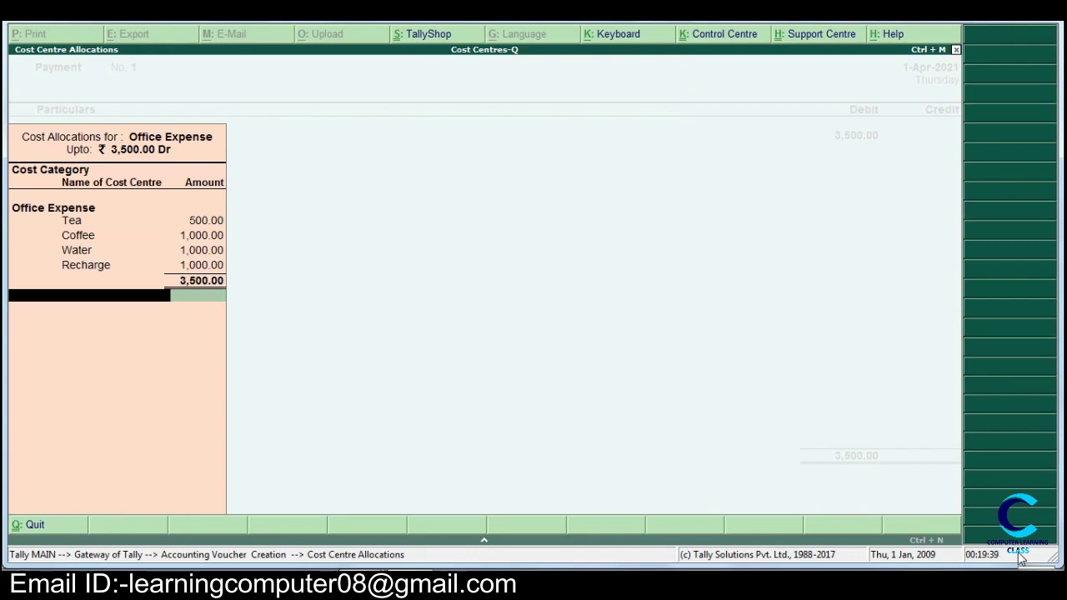
pyautogui.press('Return')
pyautogui.press('Return')
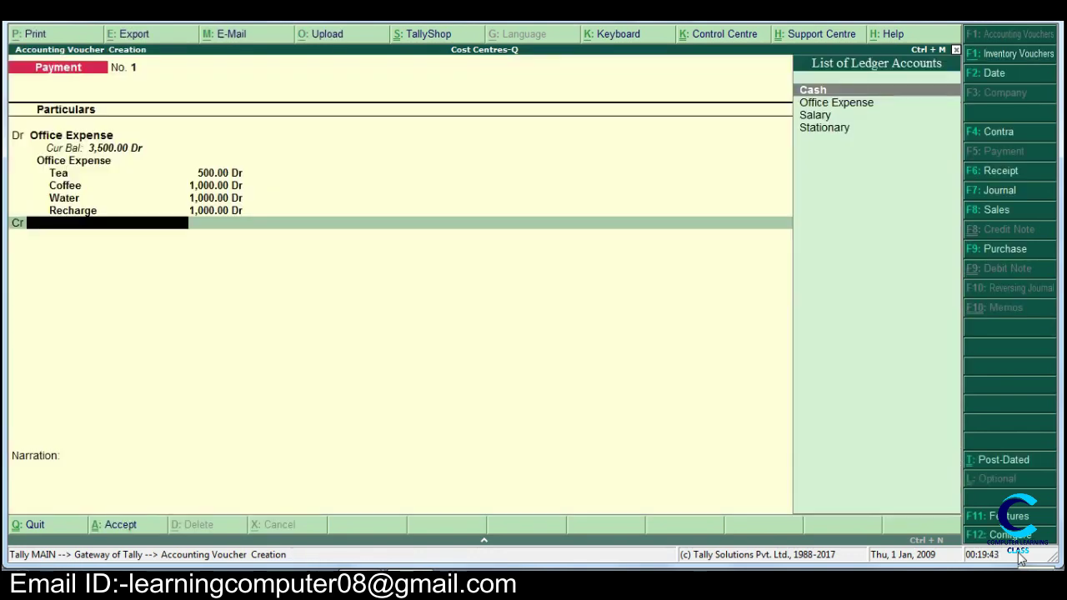
# Step: Credit the Cash ledger with 3,500 in the payment voucher and go on to the narration
pyautogui.press('Return')
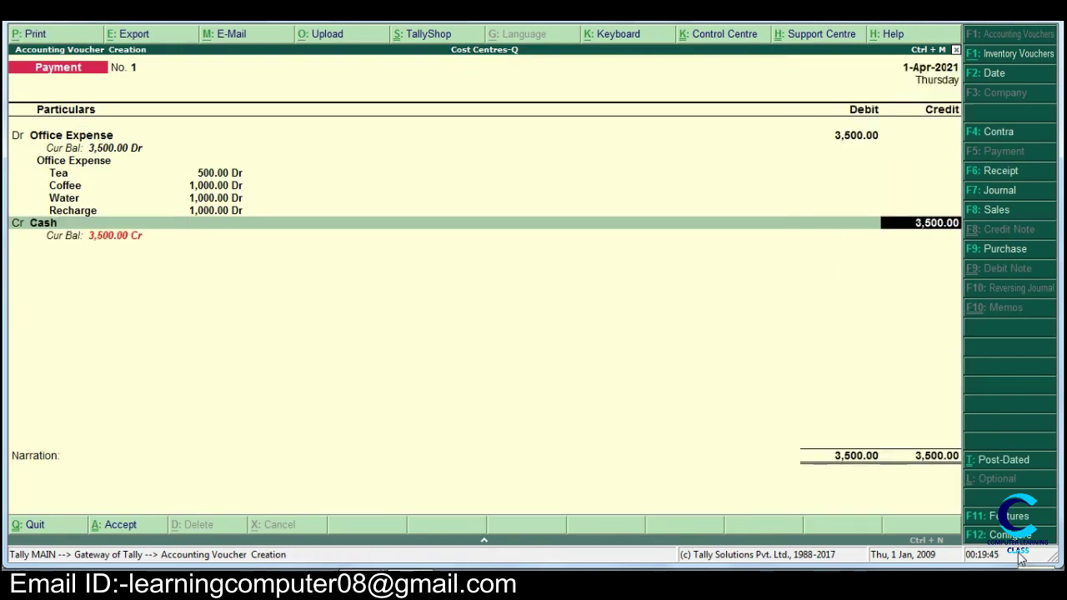
pyautogui.press('Return')
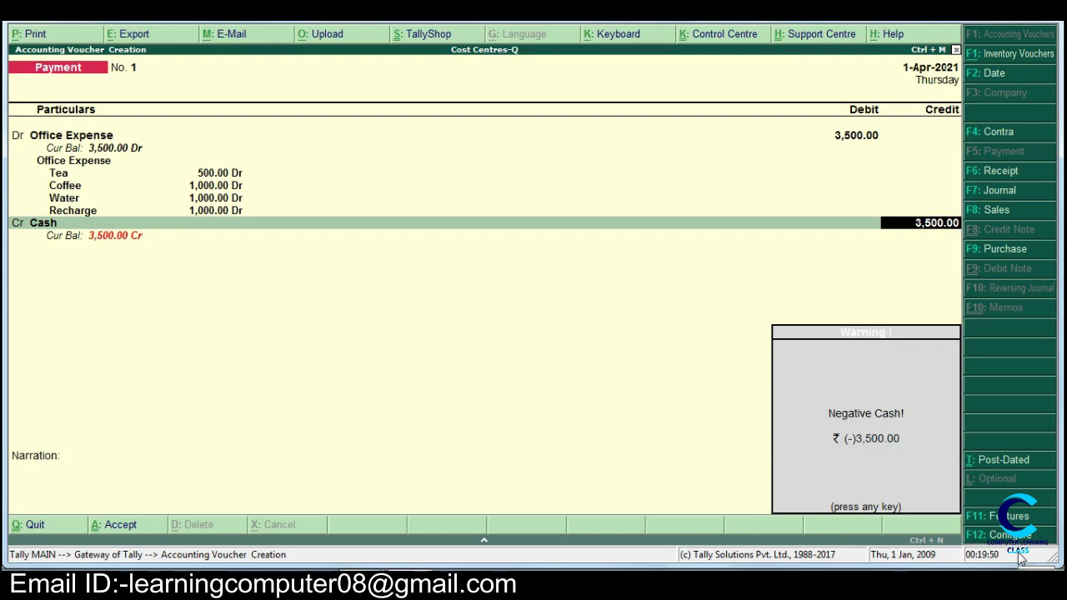
pyautogui.press('Return')
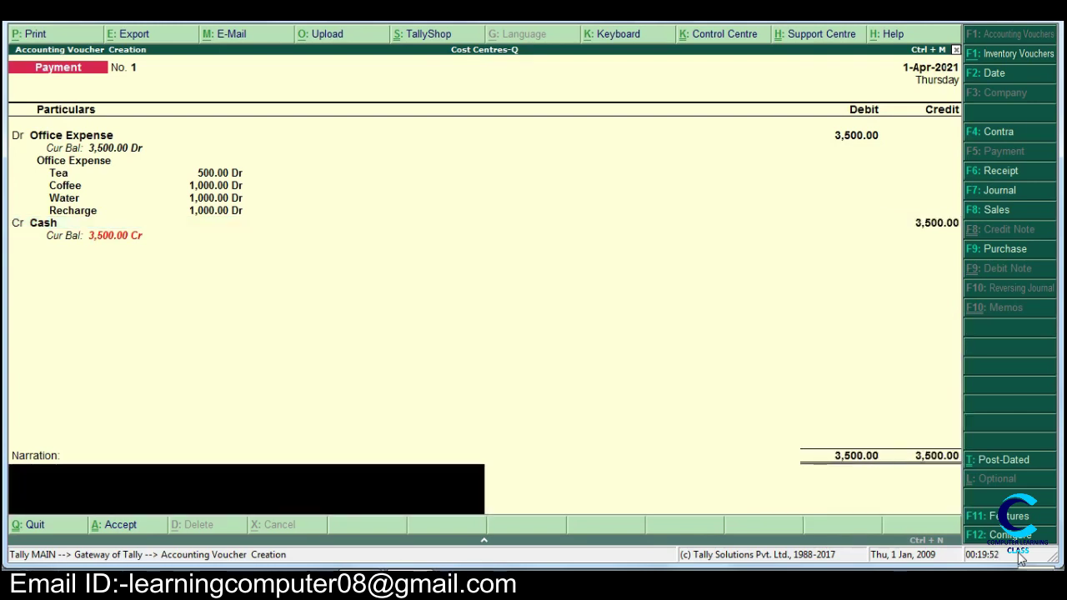
# Step: Accept the office expense payment voucher without a narration and consult the exercise's 2-April salary entry
pyautogui.press('Return')
pyautogui.press('Return')
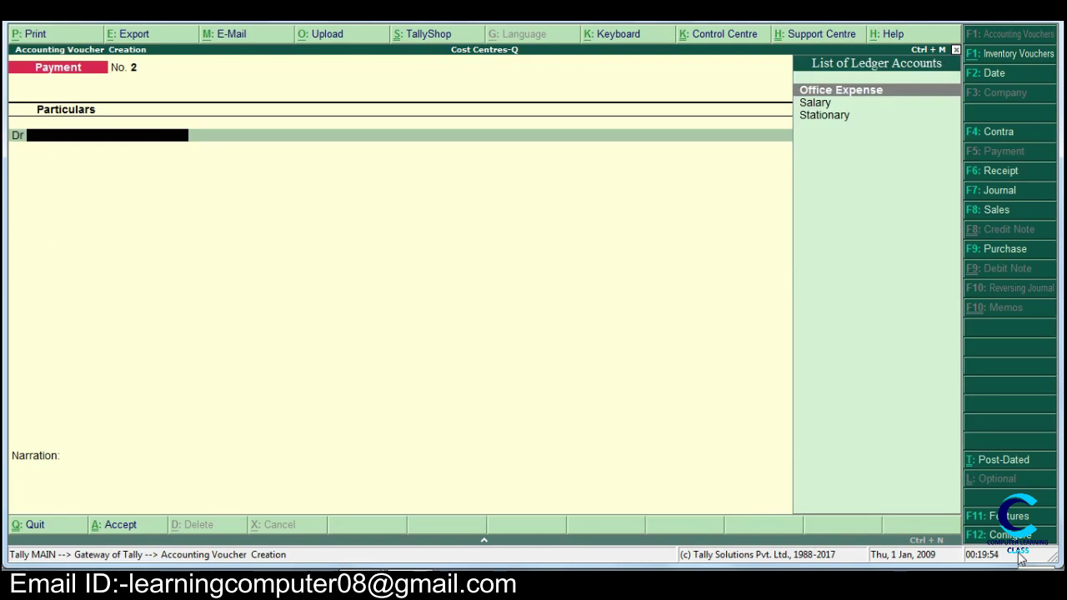
pyautogui.hotkey('alt', 'Tab')
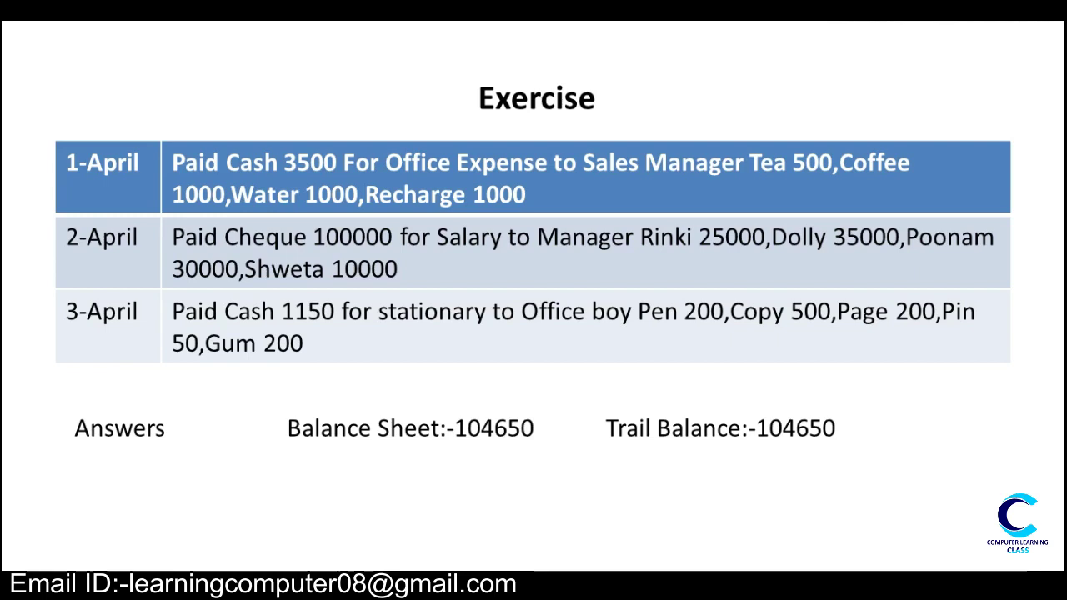
pyautogui.hotkey('alt', 'Tab')
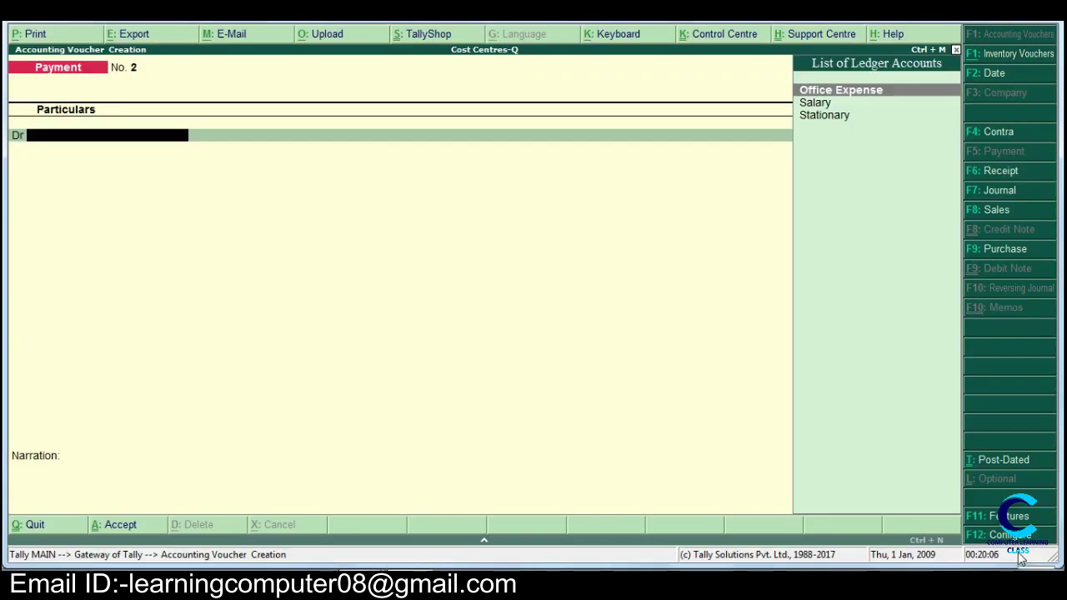
# Step: Debit the Salary ledger with 1,00,000 in the new payment voucher
pyautogui.write('R')
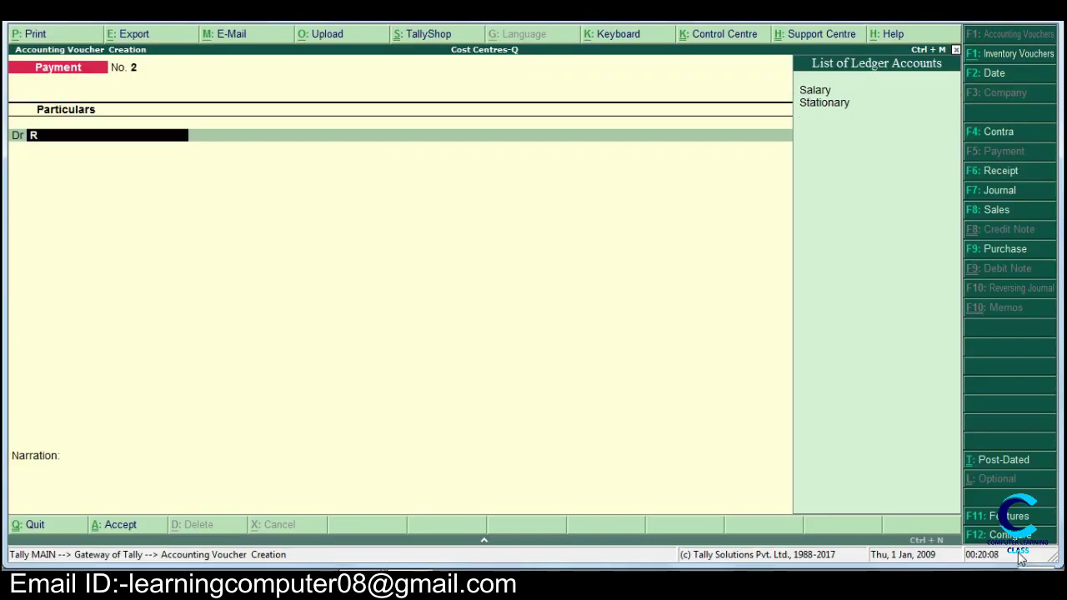
pyautogui.press('BackSpace')
pyautogui.press('Down')
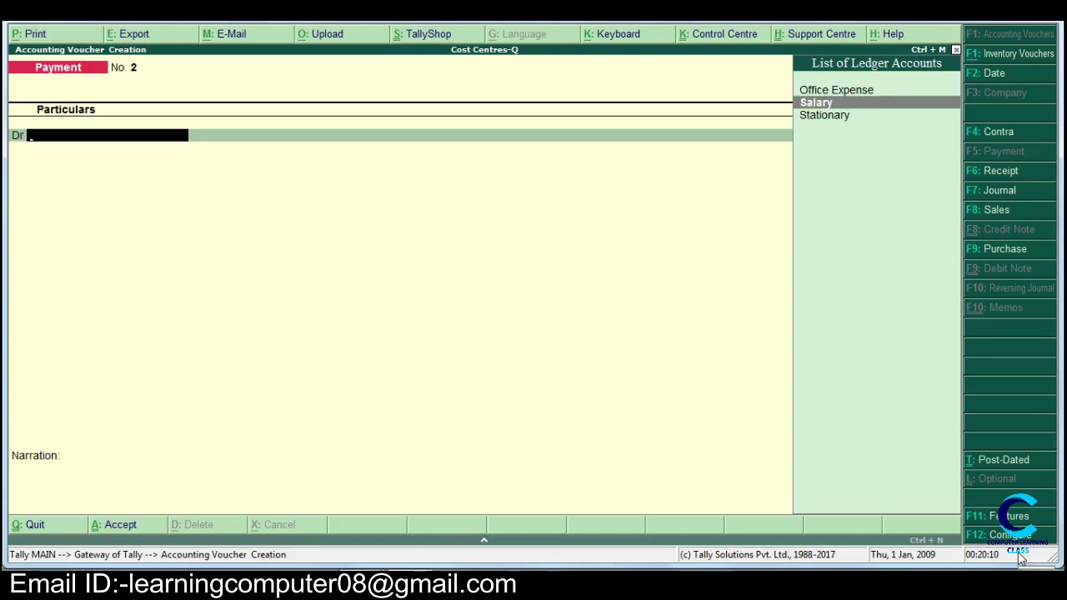
pyautogui.press('Return')
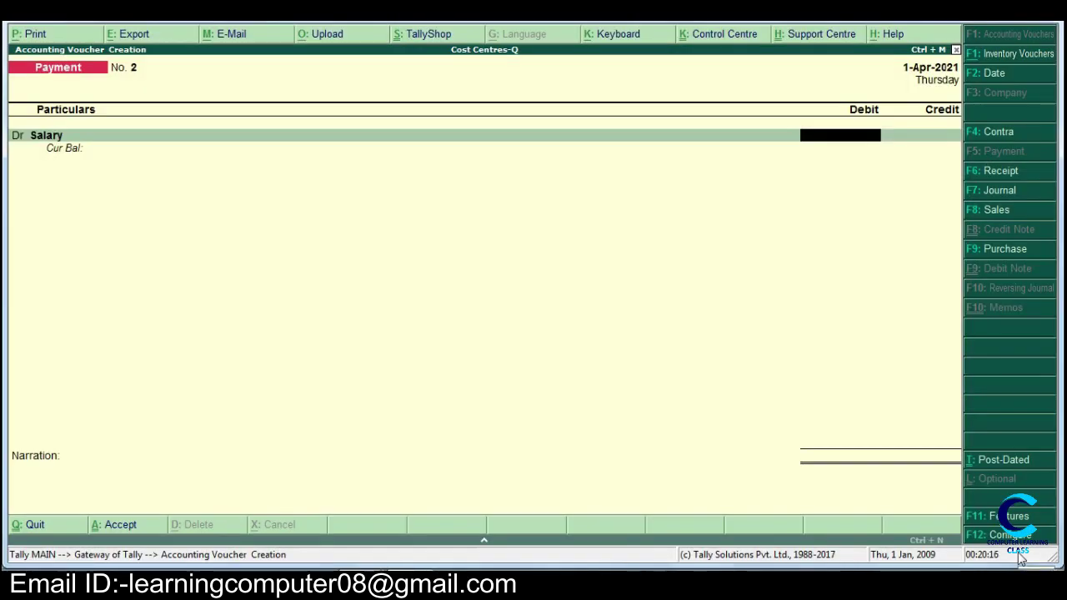
pyautogui.write('100000')
pyautogui.press('Return')
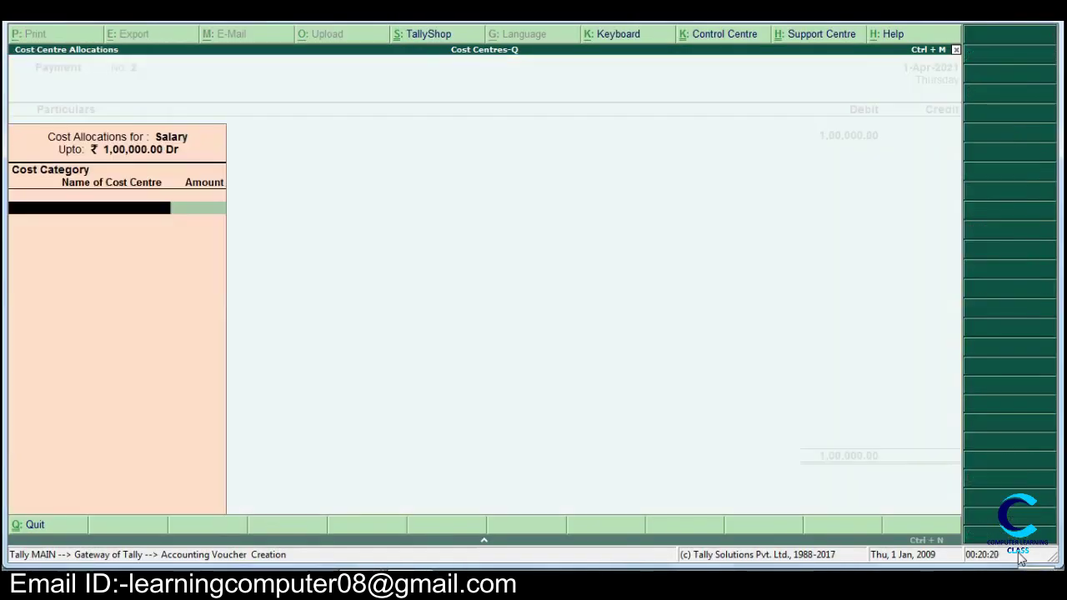
# Step: Choose the Salary cost category and allocate 25,000 to the cost centre of the first employee named in the exercise
pyautogui.press('Down')
pyautogui.press('Down')
pyautogui.press('Return')
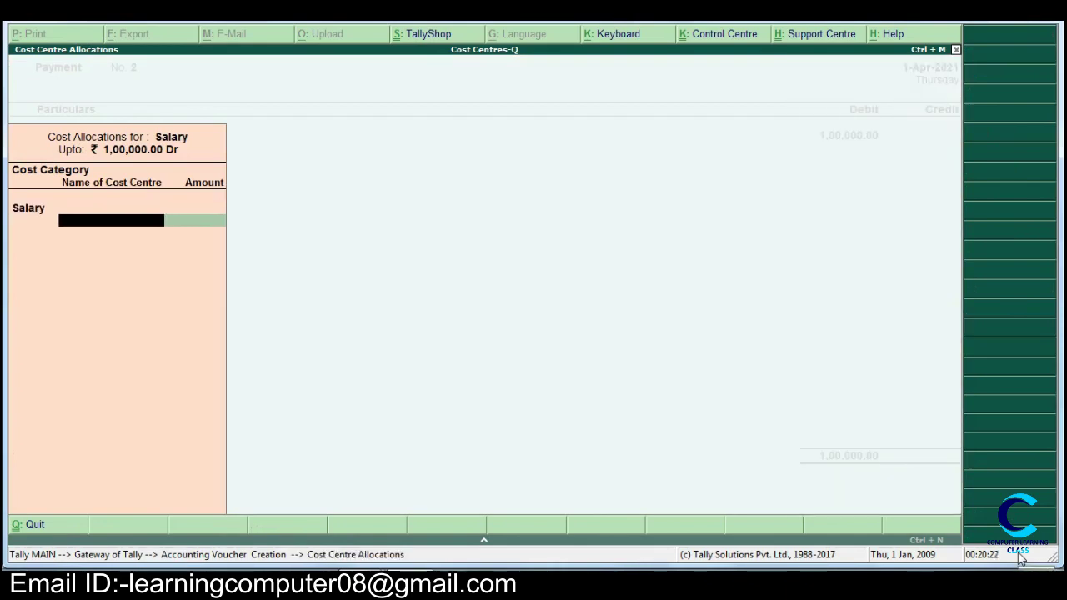
pyautogui.press('Down')
pyautogui.press('Down')
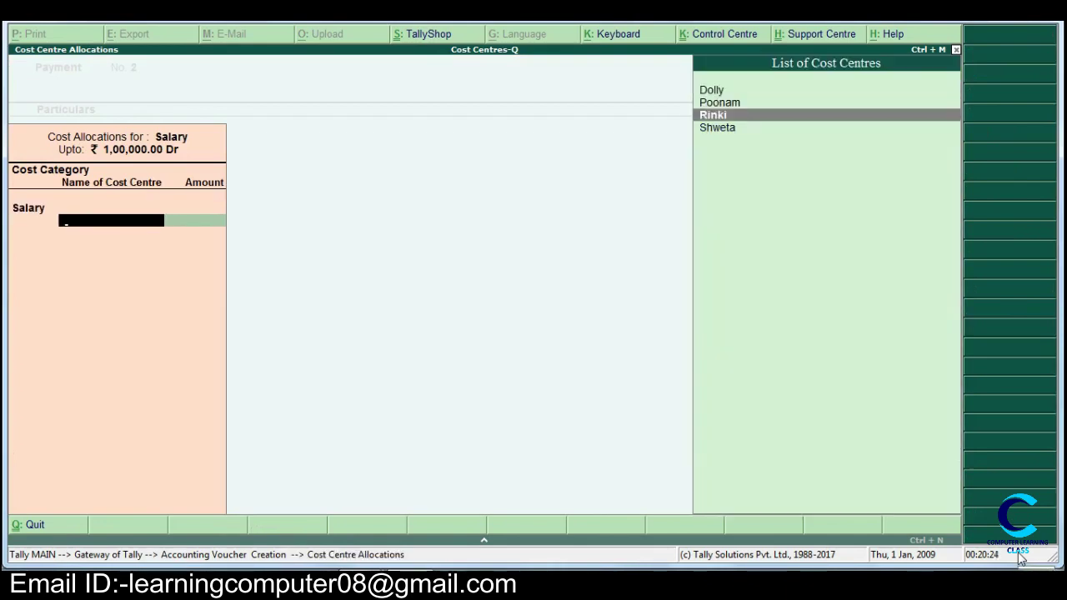
pyautogui.press('Return')
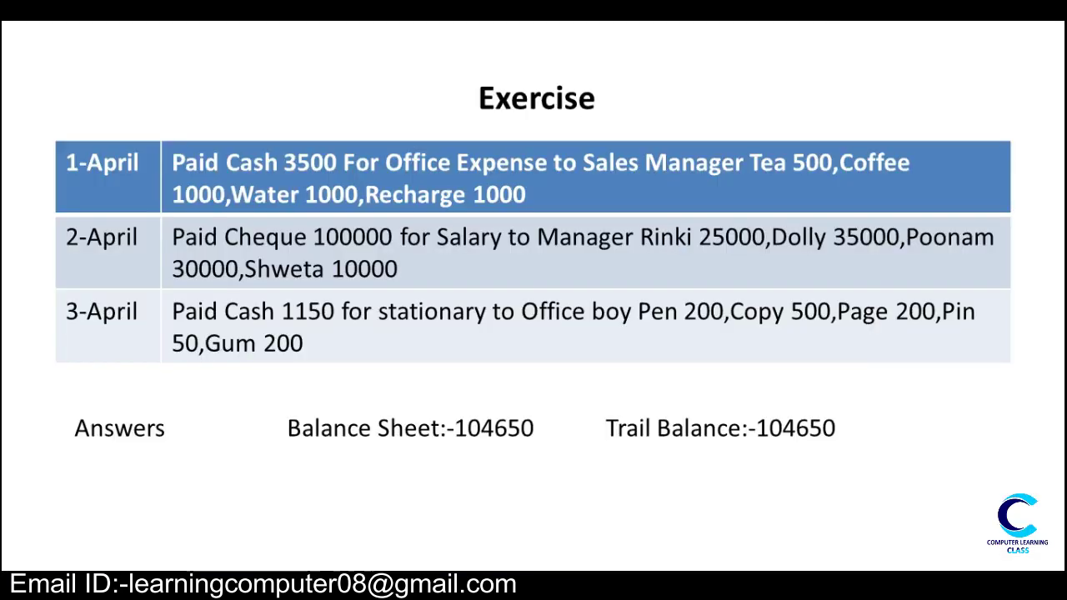
pyautogui.hotkey('alt', 'Tab')
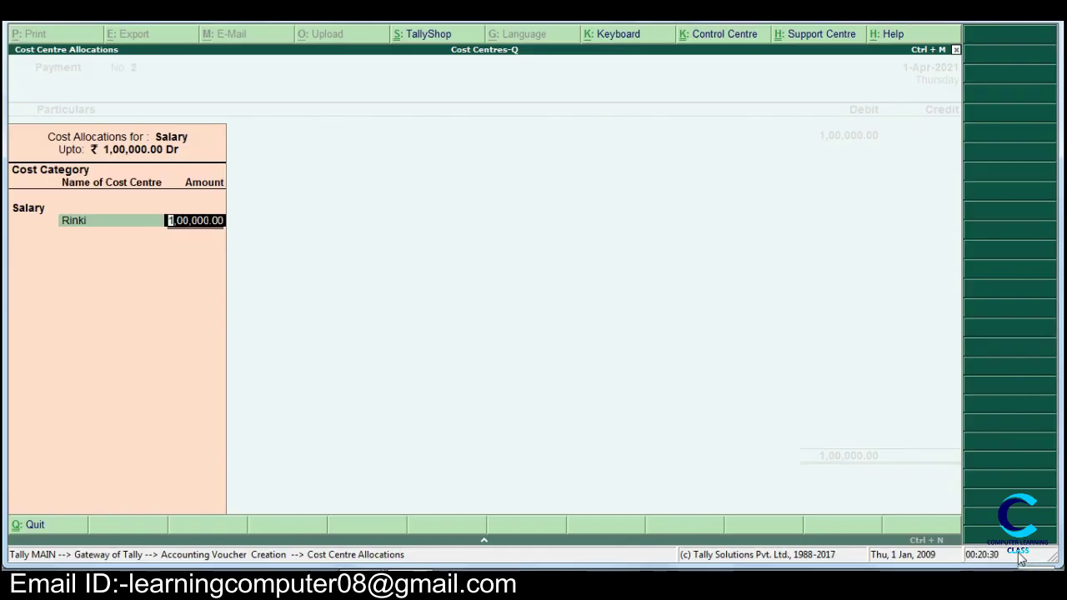
pyautogui.write('25,000')
pyautogui.press('Return')
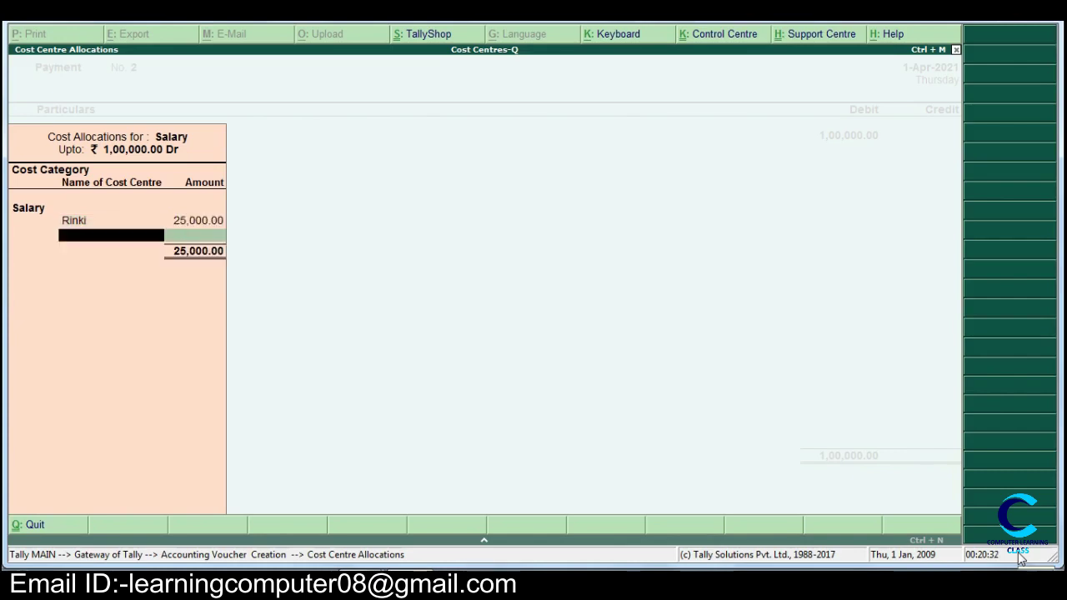
# Step: Allocate 35,000 of the salary to the cost centre of the second employee named in the exercise
pyautogui.write('do')
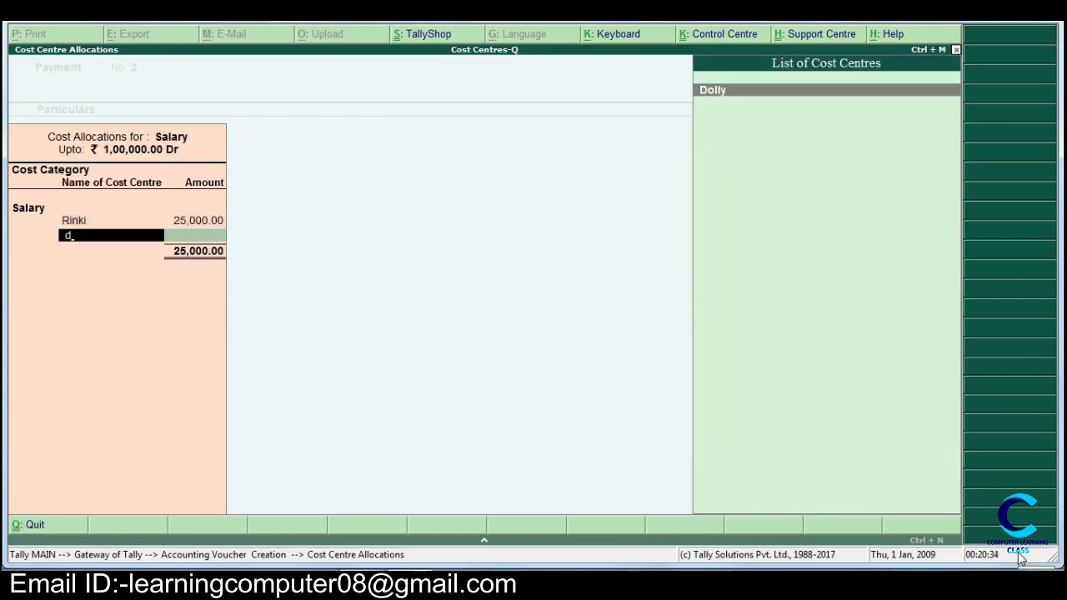
pyautogui.press('Return')
pyautogui.write('35000')
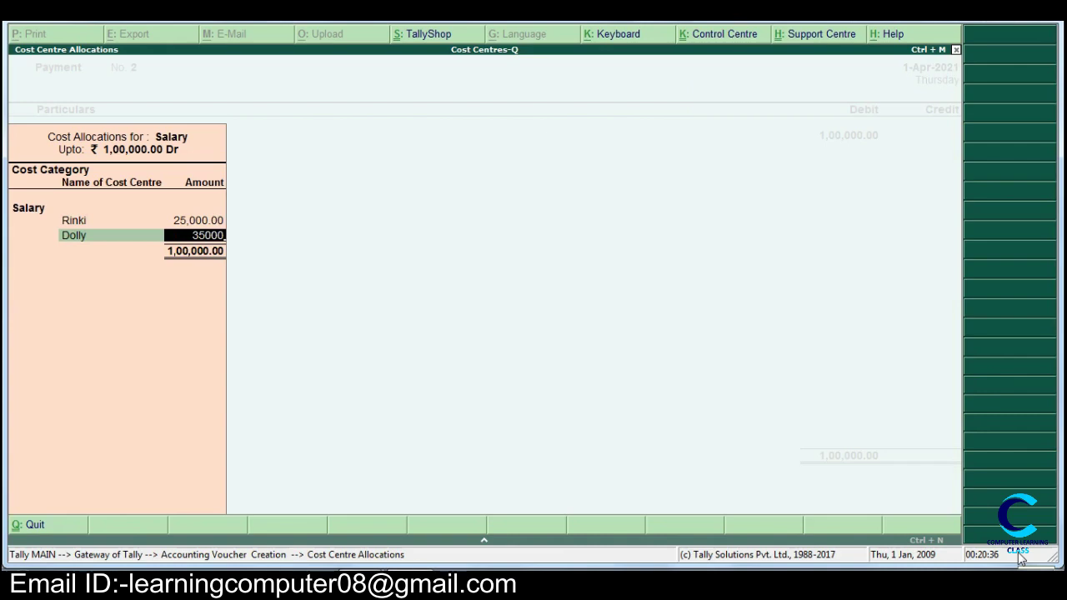
pyautogui.press('Return')
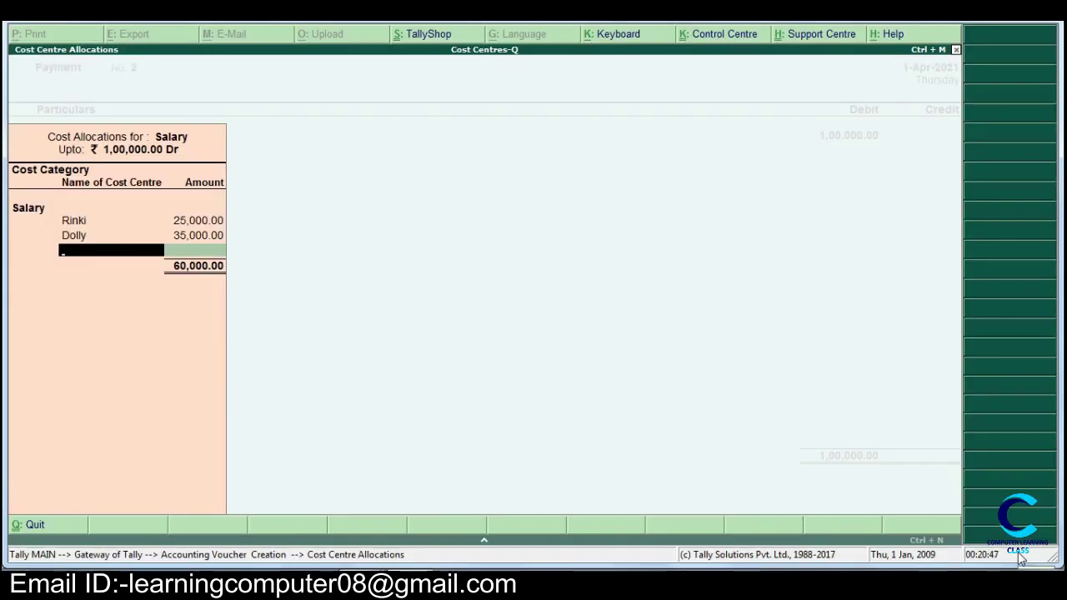
# Step: Allocate 30,000 of the salary to the cost centre of the third employee named in the exercise
pyautogui.write('P')
pyautogui.press('Return')
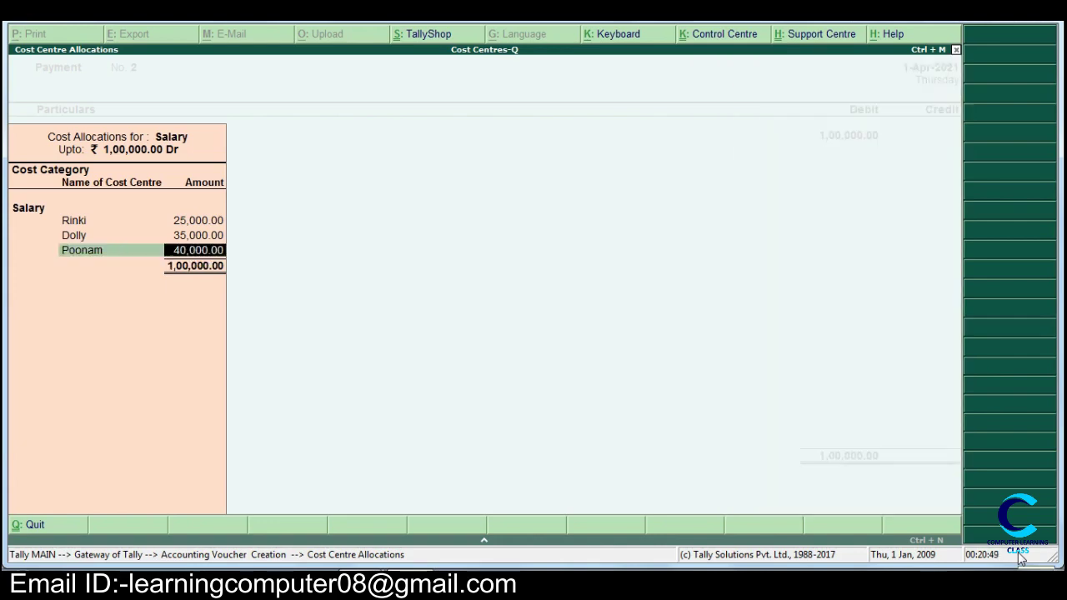
pyautogui.write('30000')
pyautogui.press('Return')
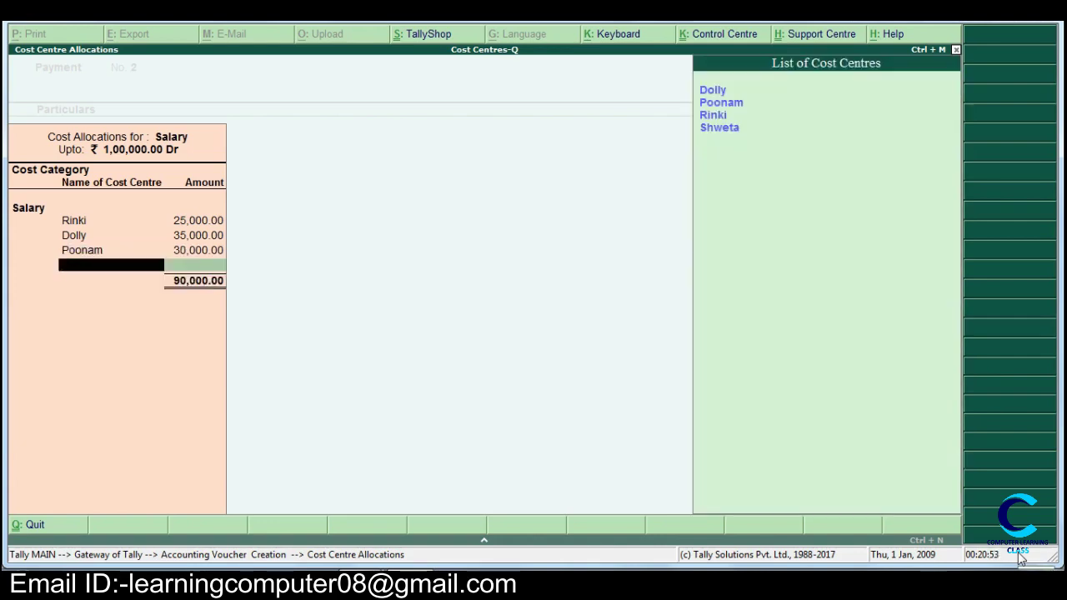
# Step: Allocate the remaining 10,000 to the fourth employee's cost centre and finish the salary allocations
pyautogui.write('s')
pyautogui.press('Return')
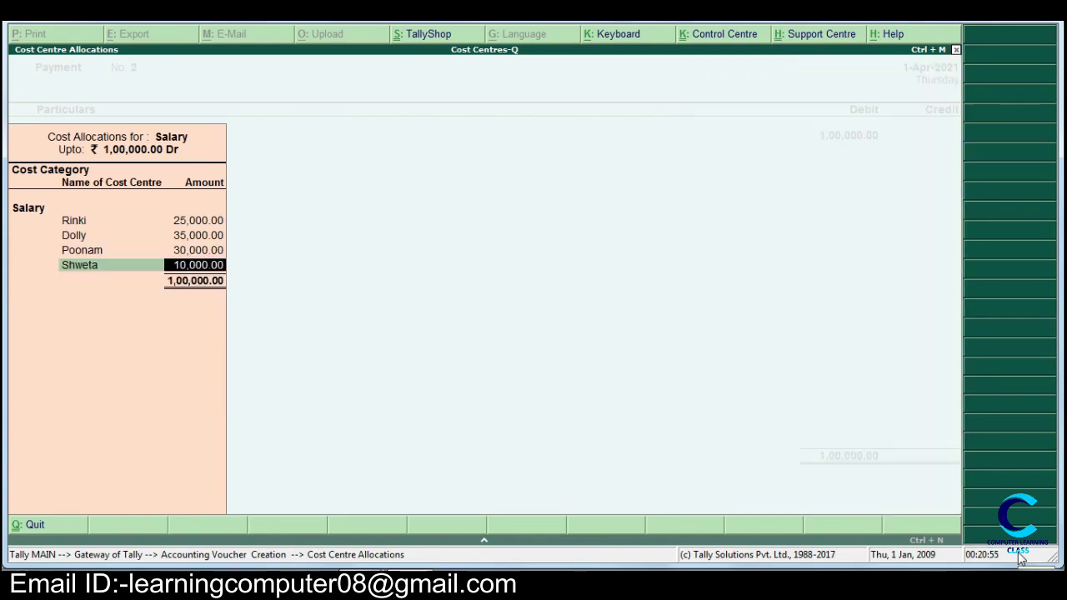
pyautogui.write('10,')
pyautogui.write('000')
pyautogui.press('Return')
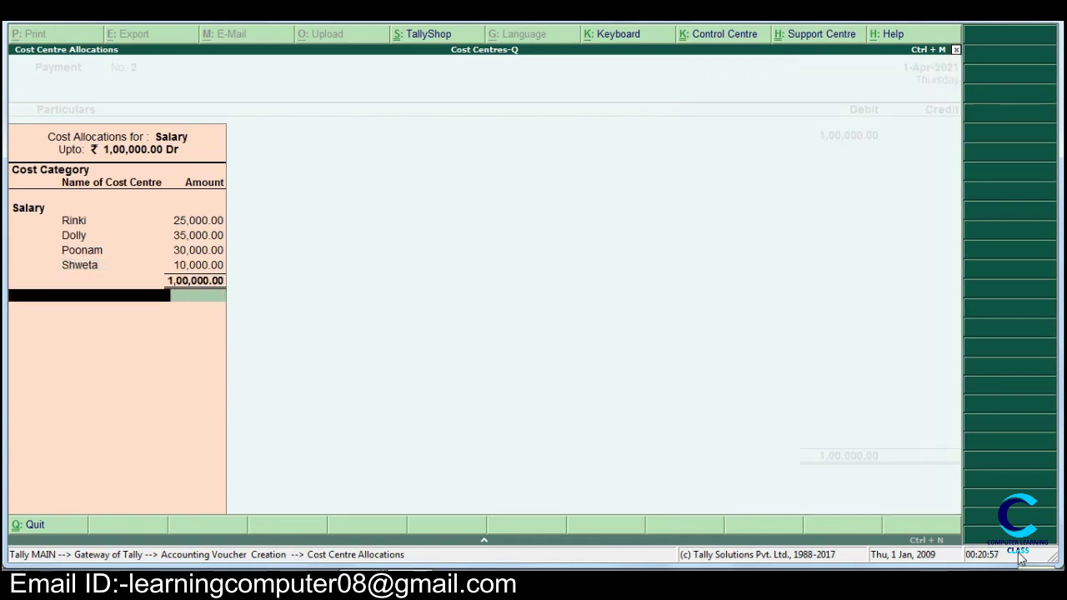
pyautogui.press('Return')
pyautogui.press('Return')
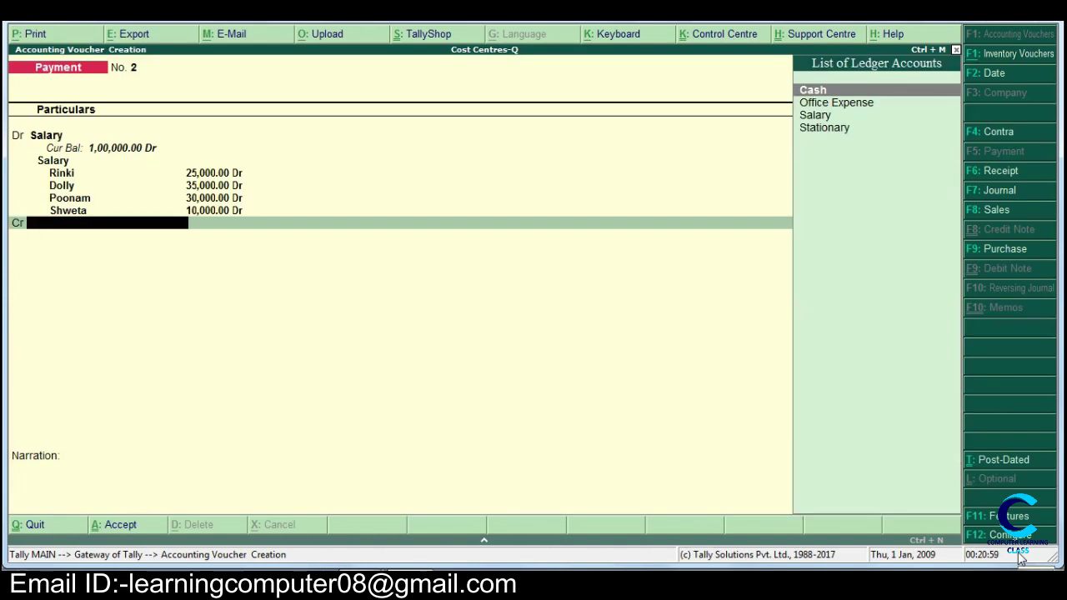
# Step: Credit the Cash ledger with 1,00,000 and accept the salary payment voucher without a narration
pyautogui.press('Return')
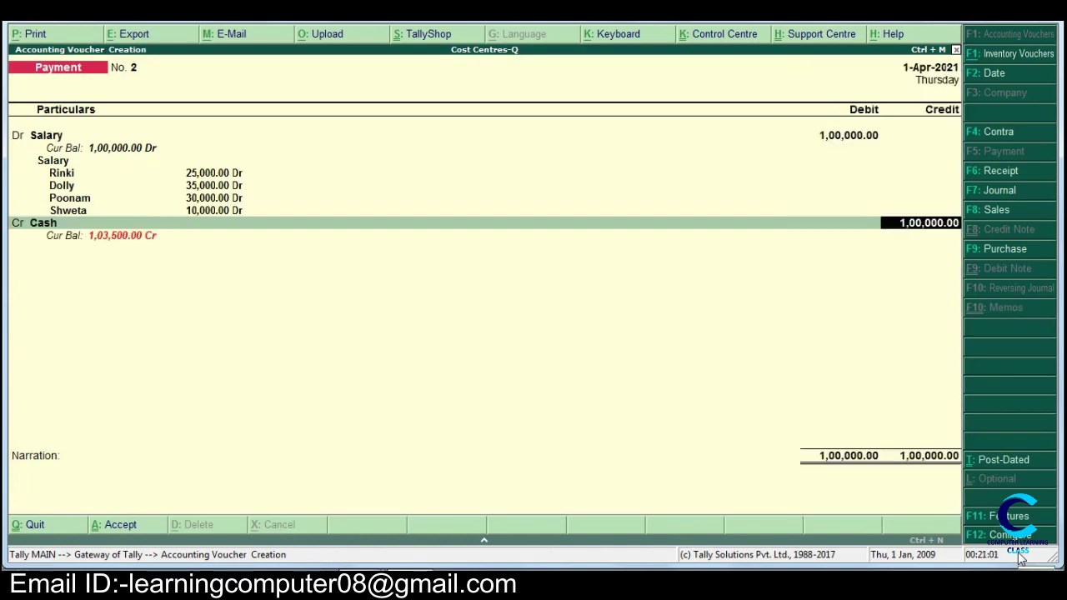
pyautogui.press('Return')
pyautogui.press('Return')
pyautogui.press('Return')
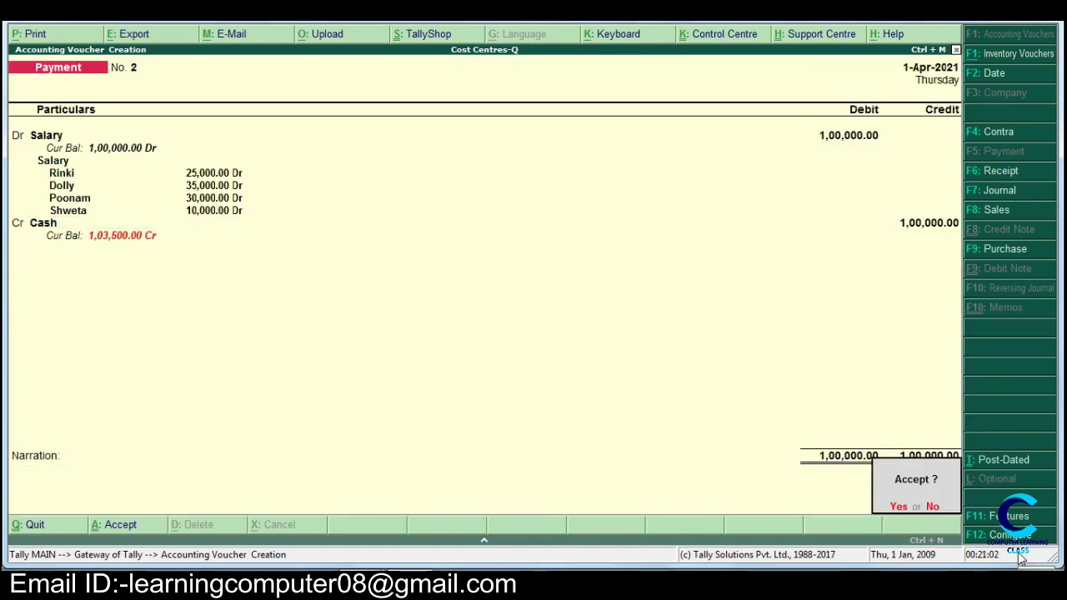
pyautogui.press('Return')
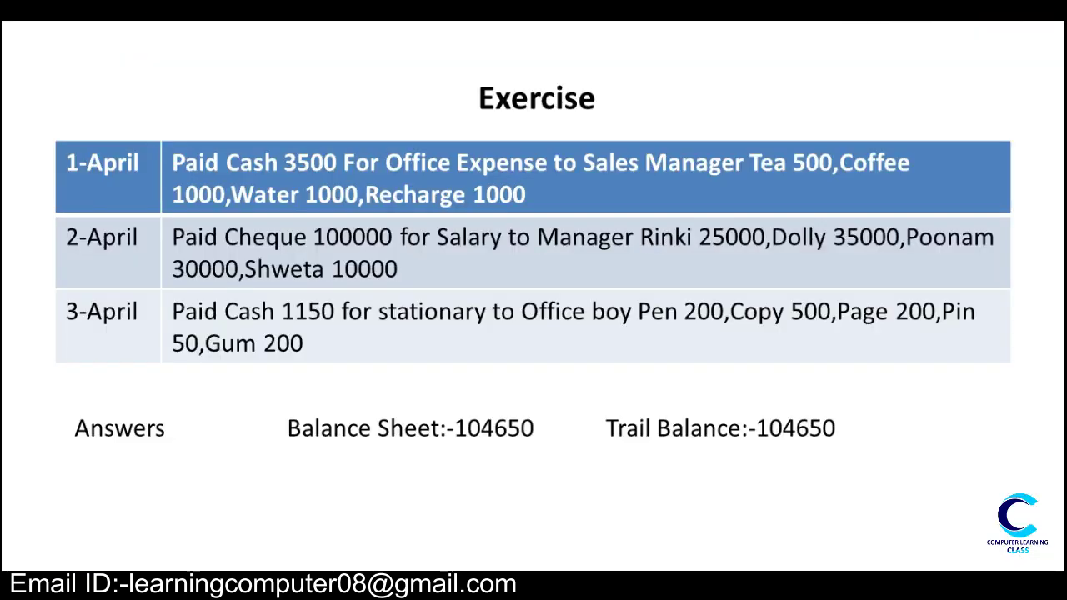
# Step: Consult the exercise's 3-April entry and debit the Stationary ledger with 1,150 in the new payment voucher
pyautogui.hotkey('alt', 'Tab')
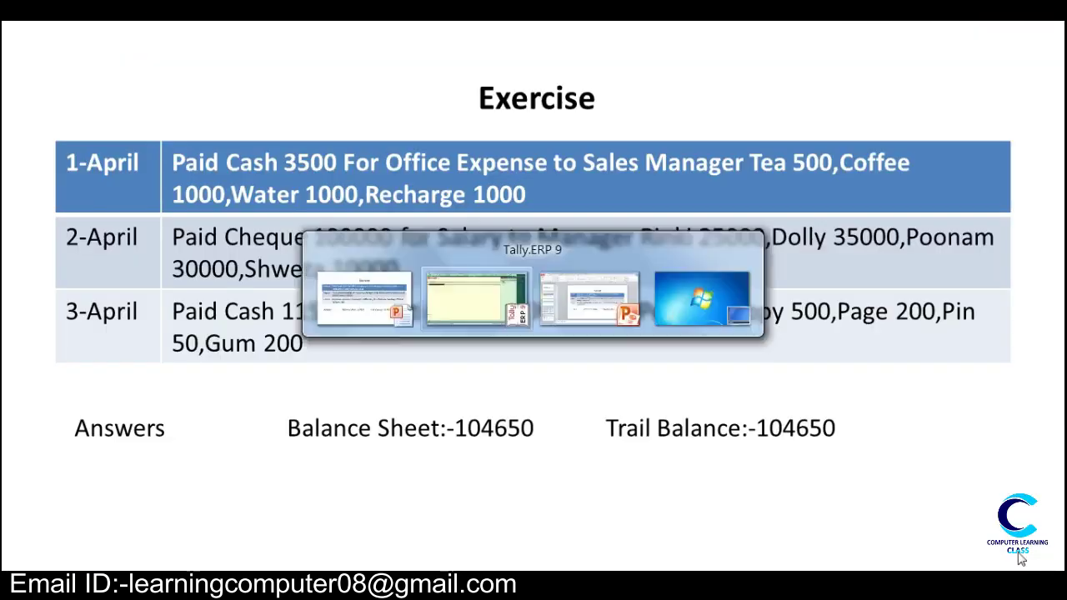
pyautogui.hotkey('alt', 'Tab')
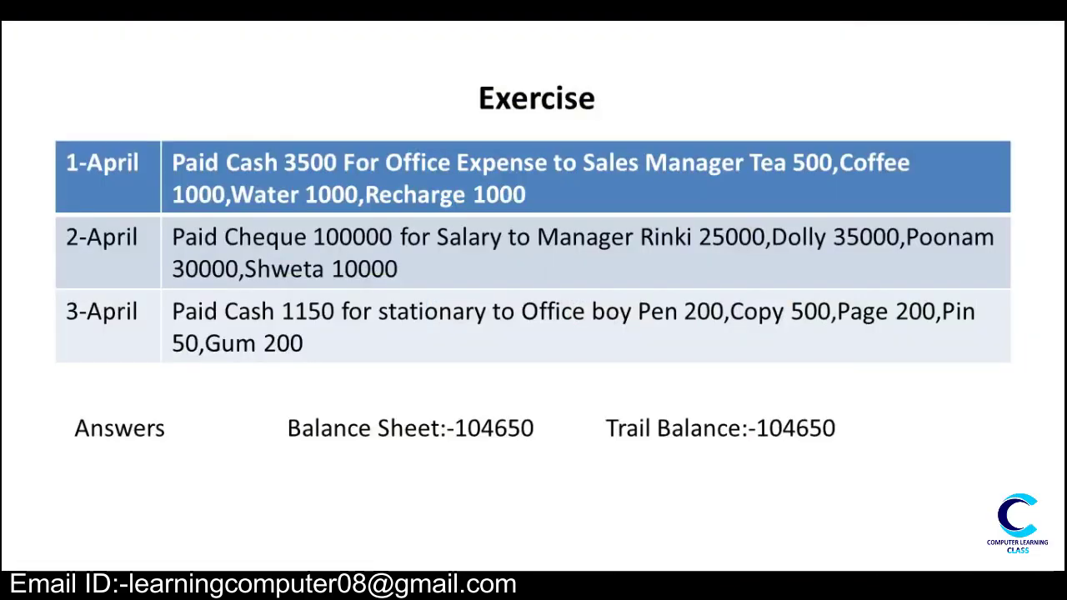
pyautogui.hotkey('alt', 'Tab')
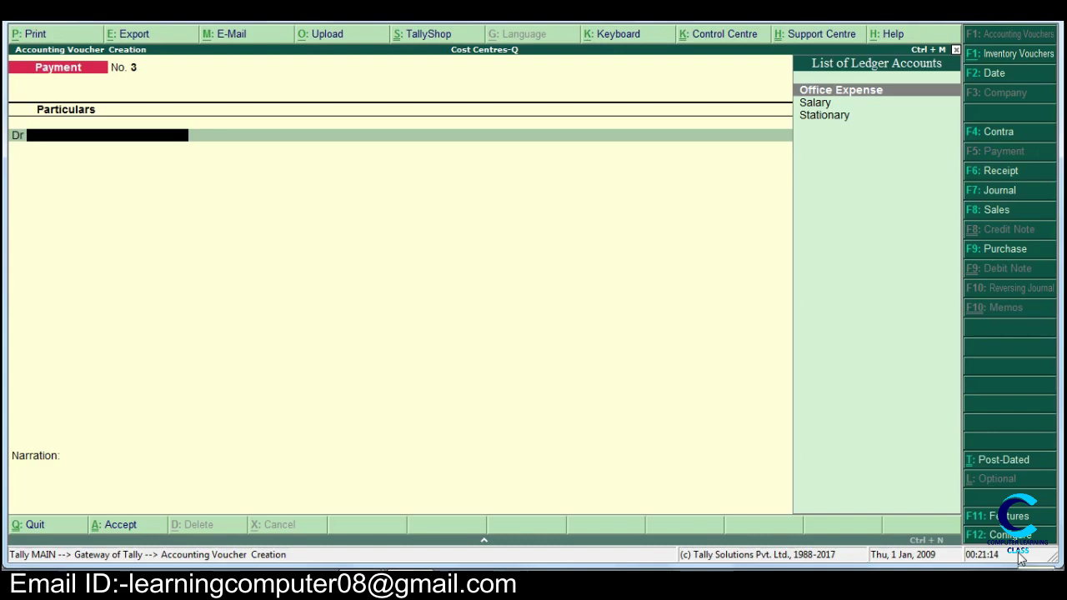
pyautogui.hotkey('alt', 'Tab')
pyautogui.hotkey('alt', 'Tab')
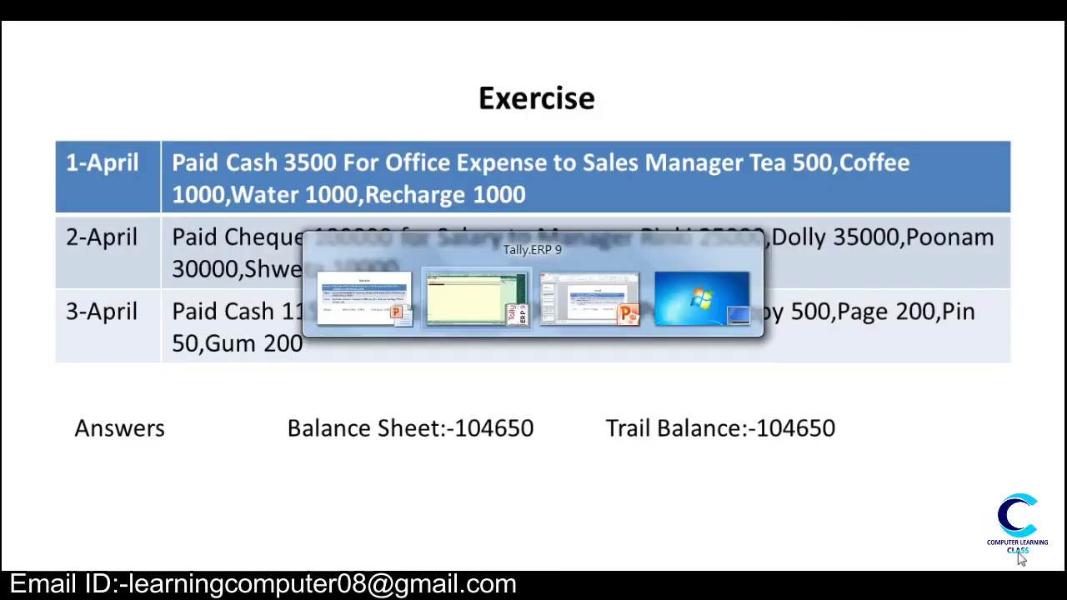
pyautogui.write('S')
pyautogui.press('Down')
pyautogui.press('Down')
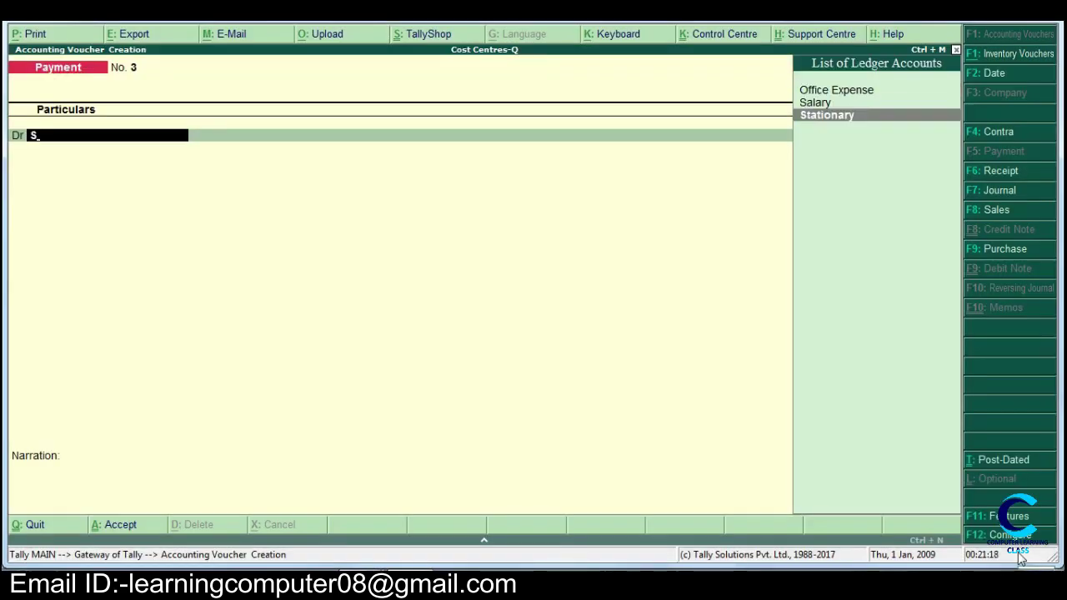
pyautogui.press('Return')
pyautogui.write('1')
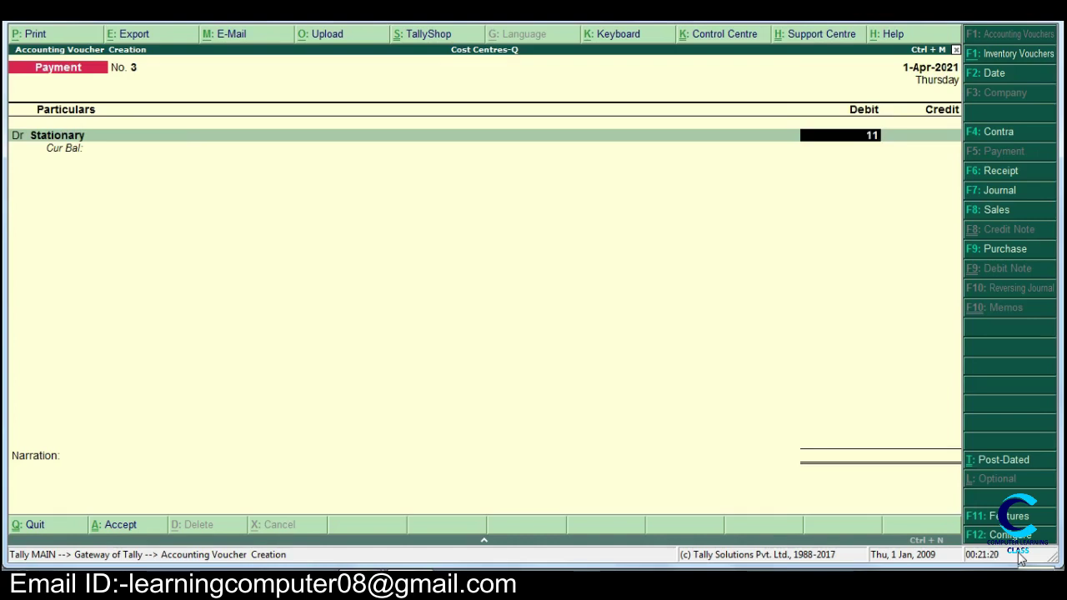
pyautogui.write(',150')
pyautogui.press('Return')
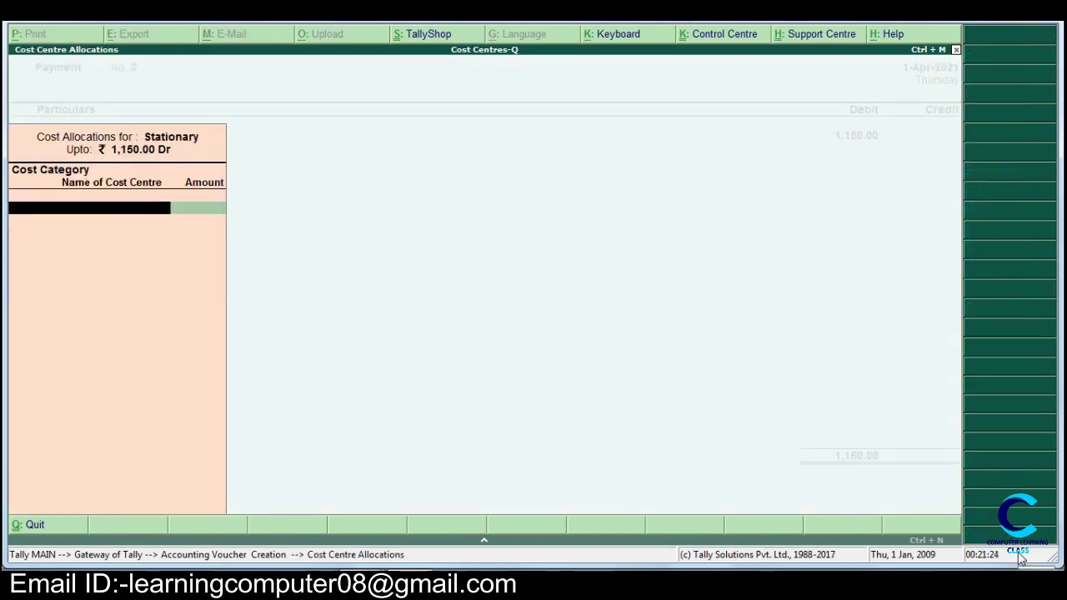